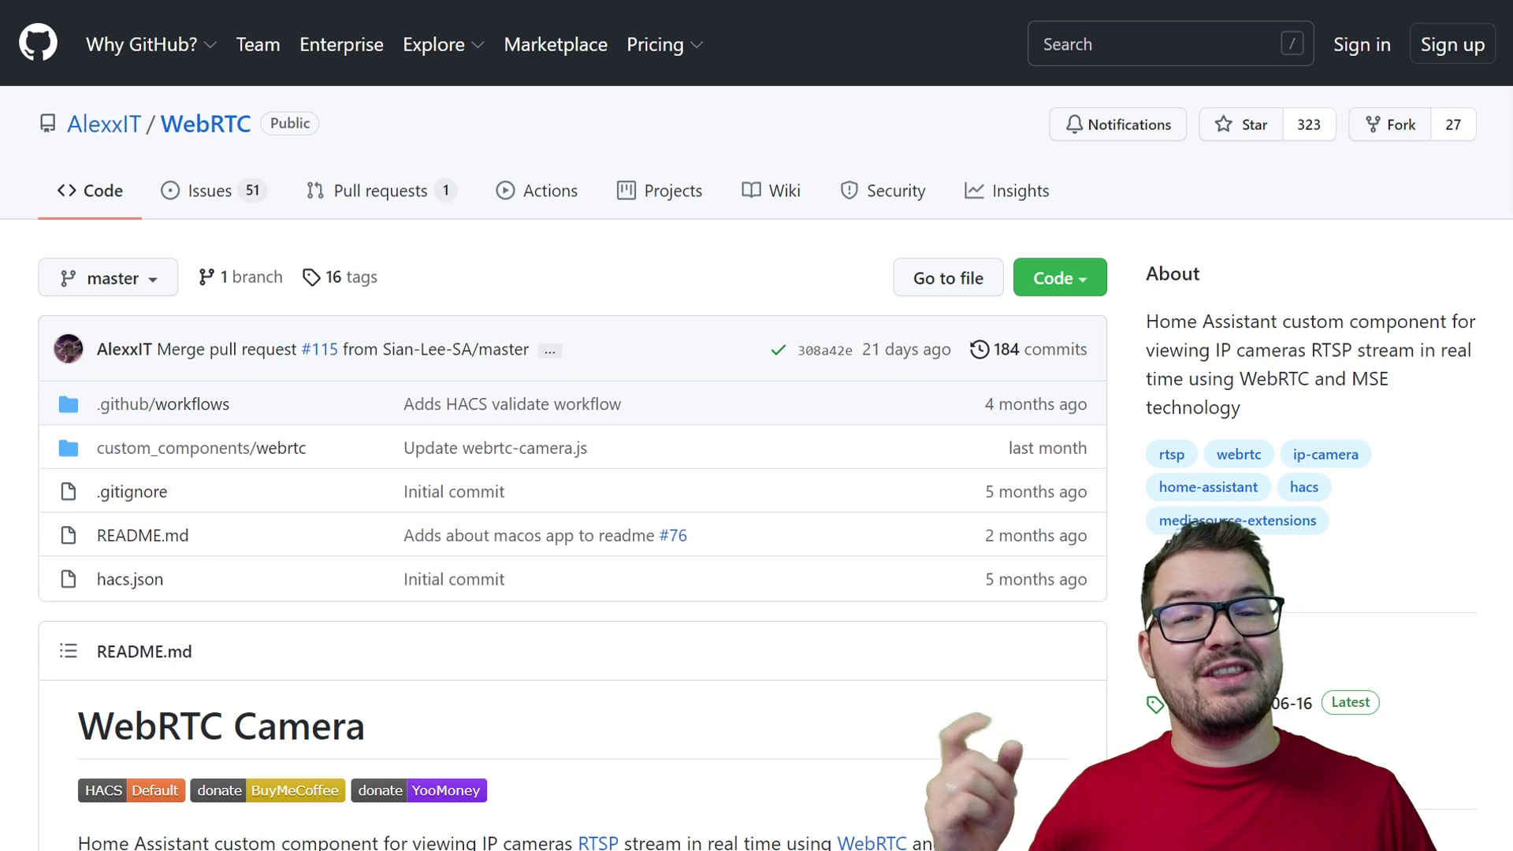
Scroll through the WebRTC README on GitHub
{"action": "scroll", "coordinate": [756, 426], "scroll_direction": "down", "scroll_amount": 8}
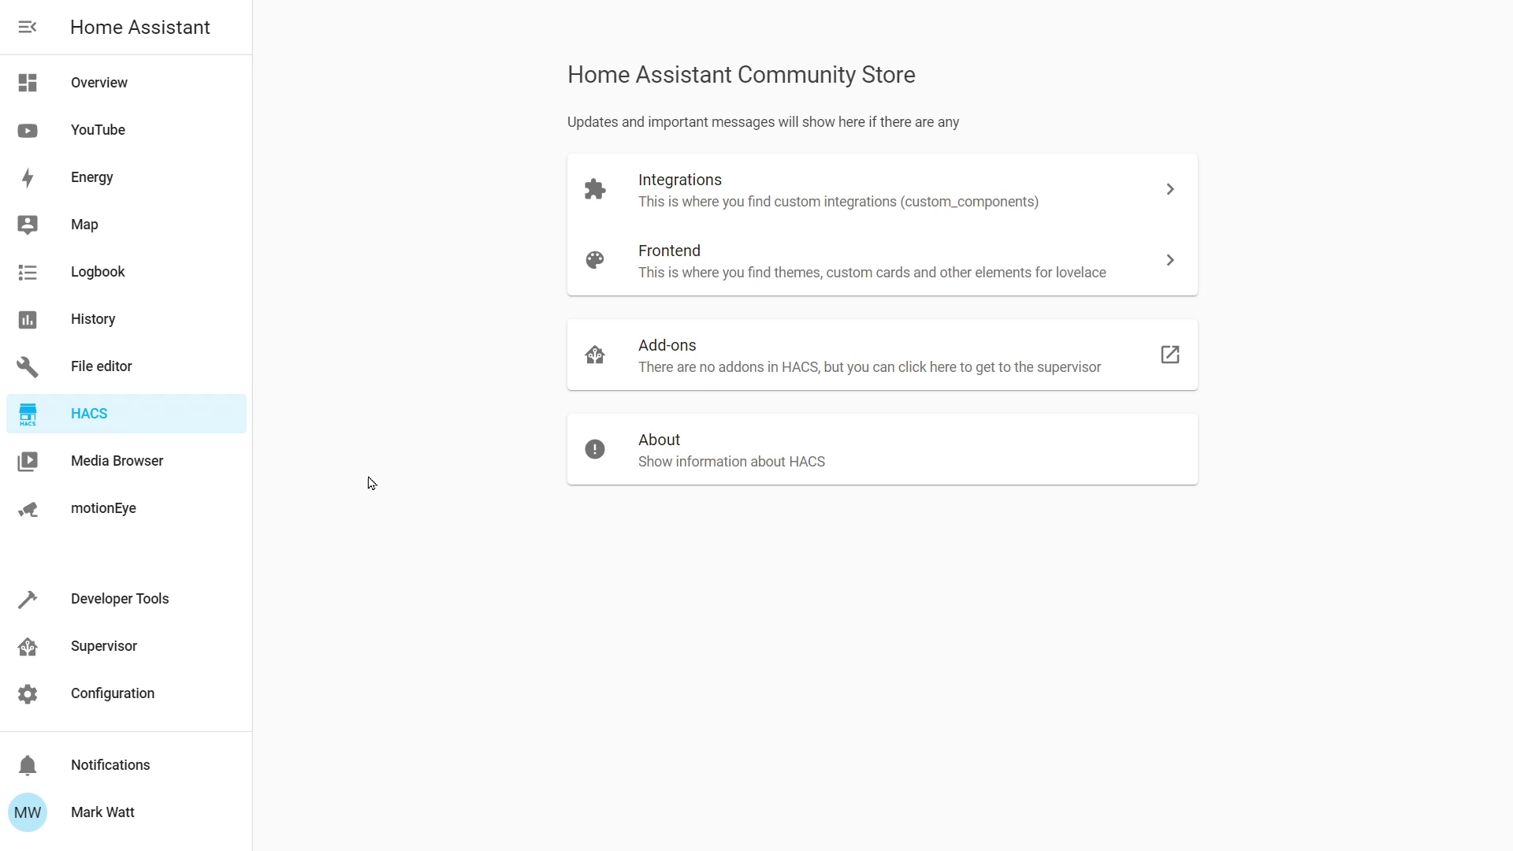
Find WebRTC Camera in HACS Integrations and install version v2.1.1
{"action": "left_click", "coordinate": [694, 193]}
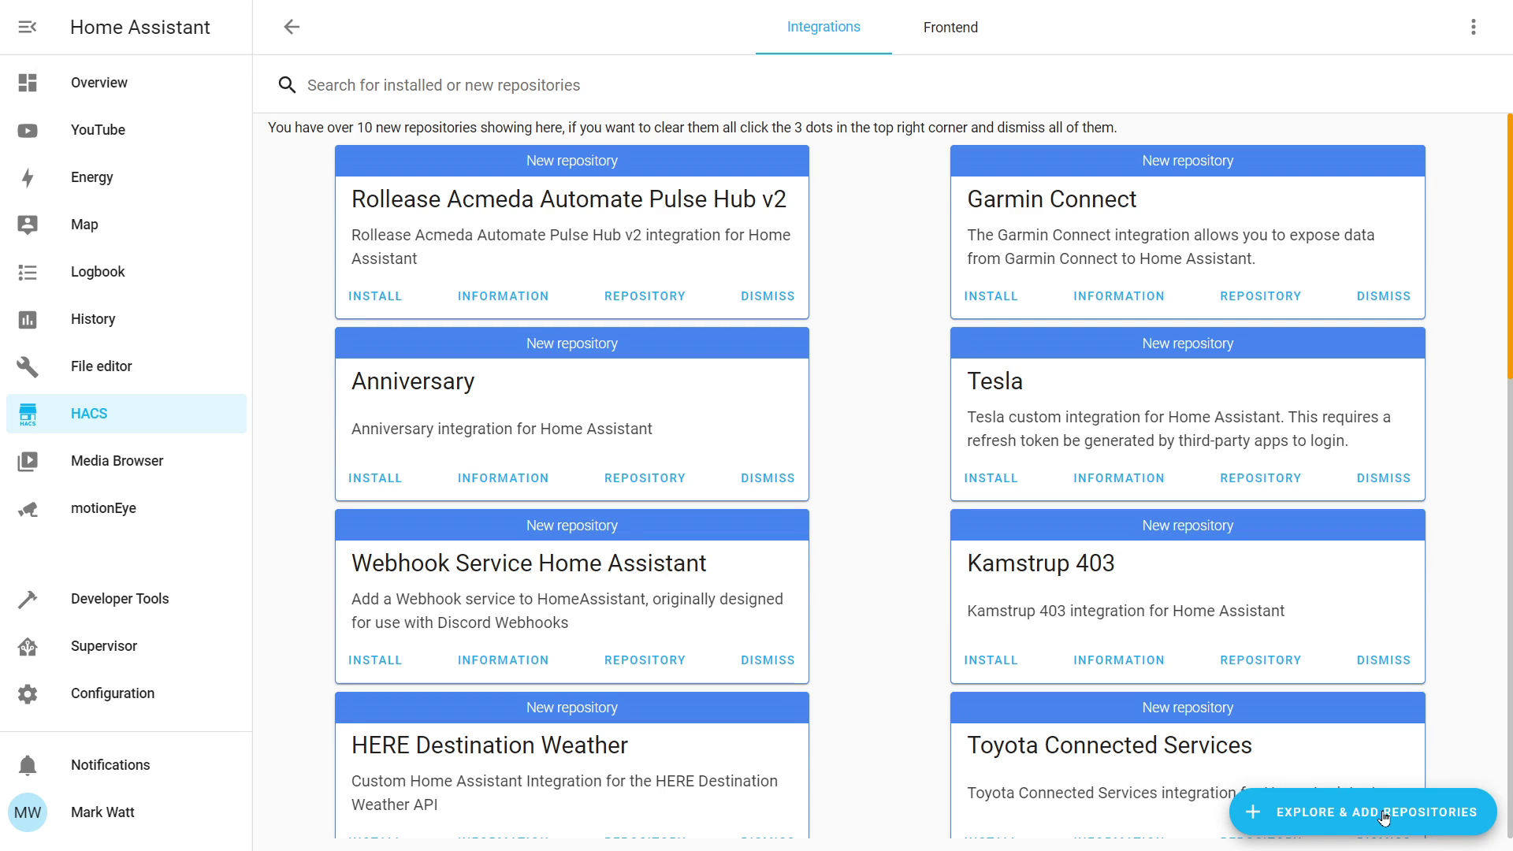
{"action": "left_click", "coordinate": [1339, 805]}
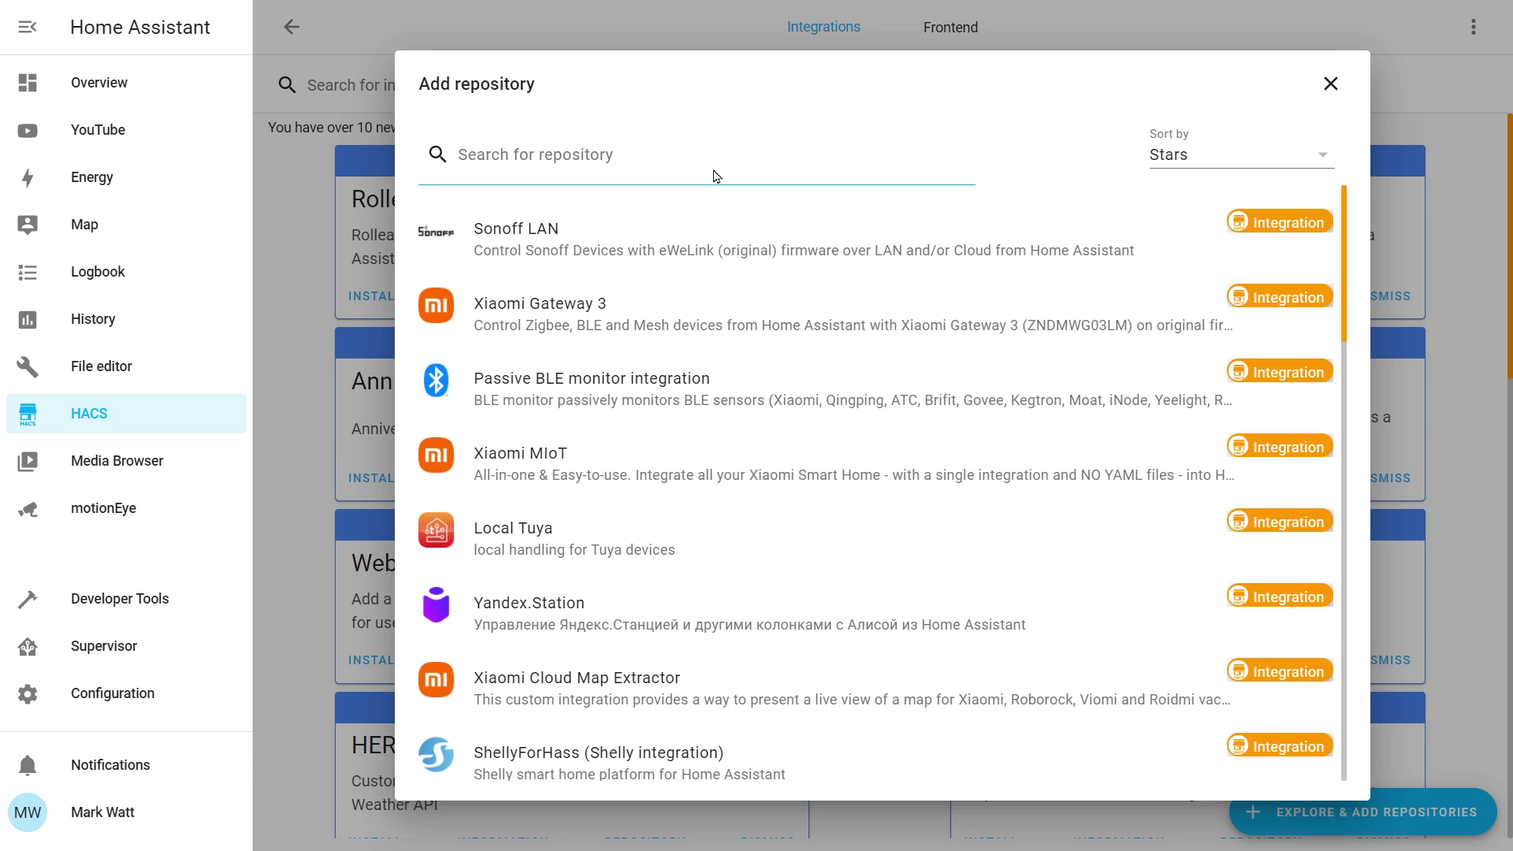
{"action": "type", "text": "webrt"}
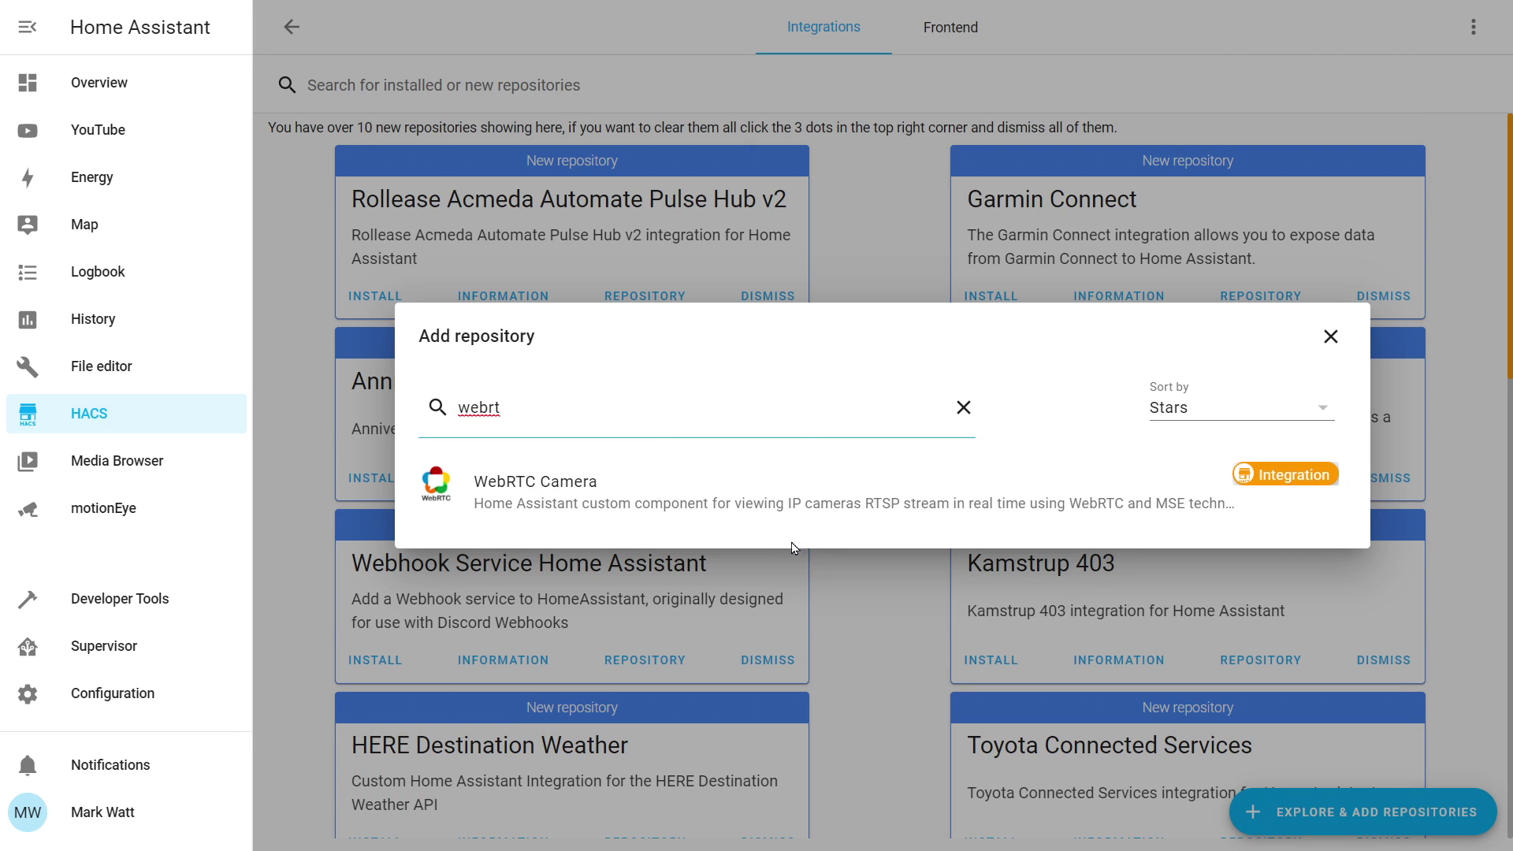
{"action": "left_click", "coordinate": [762, 504]}
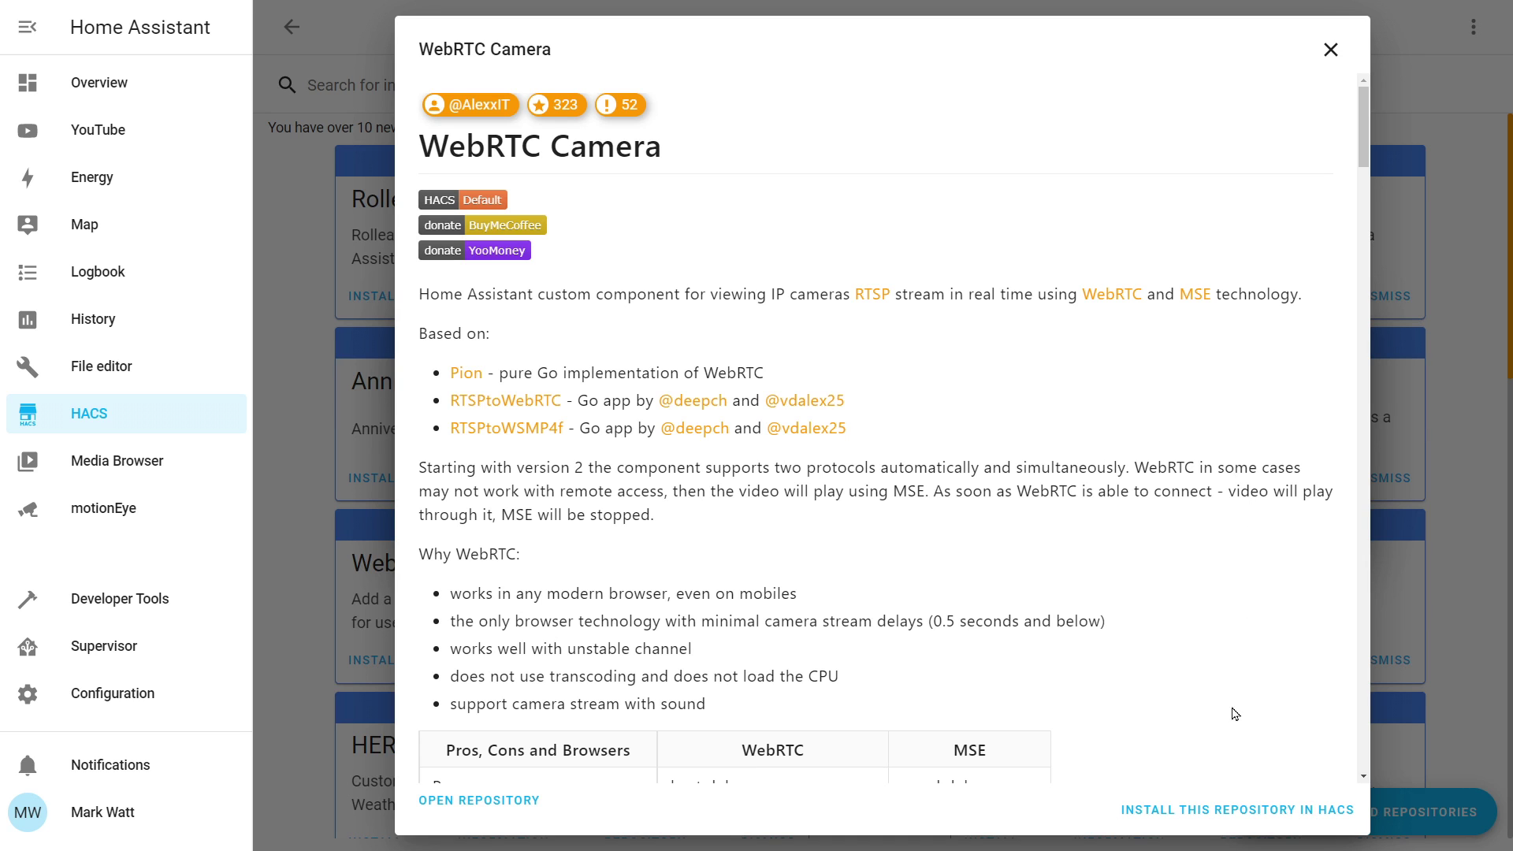
{"action": "left_click", "coordinate": [1243, 809]}
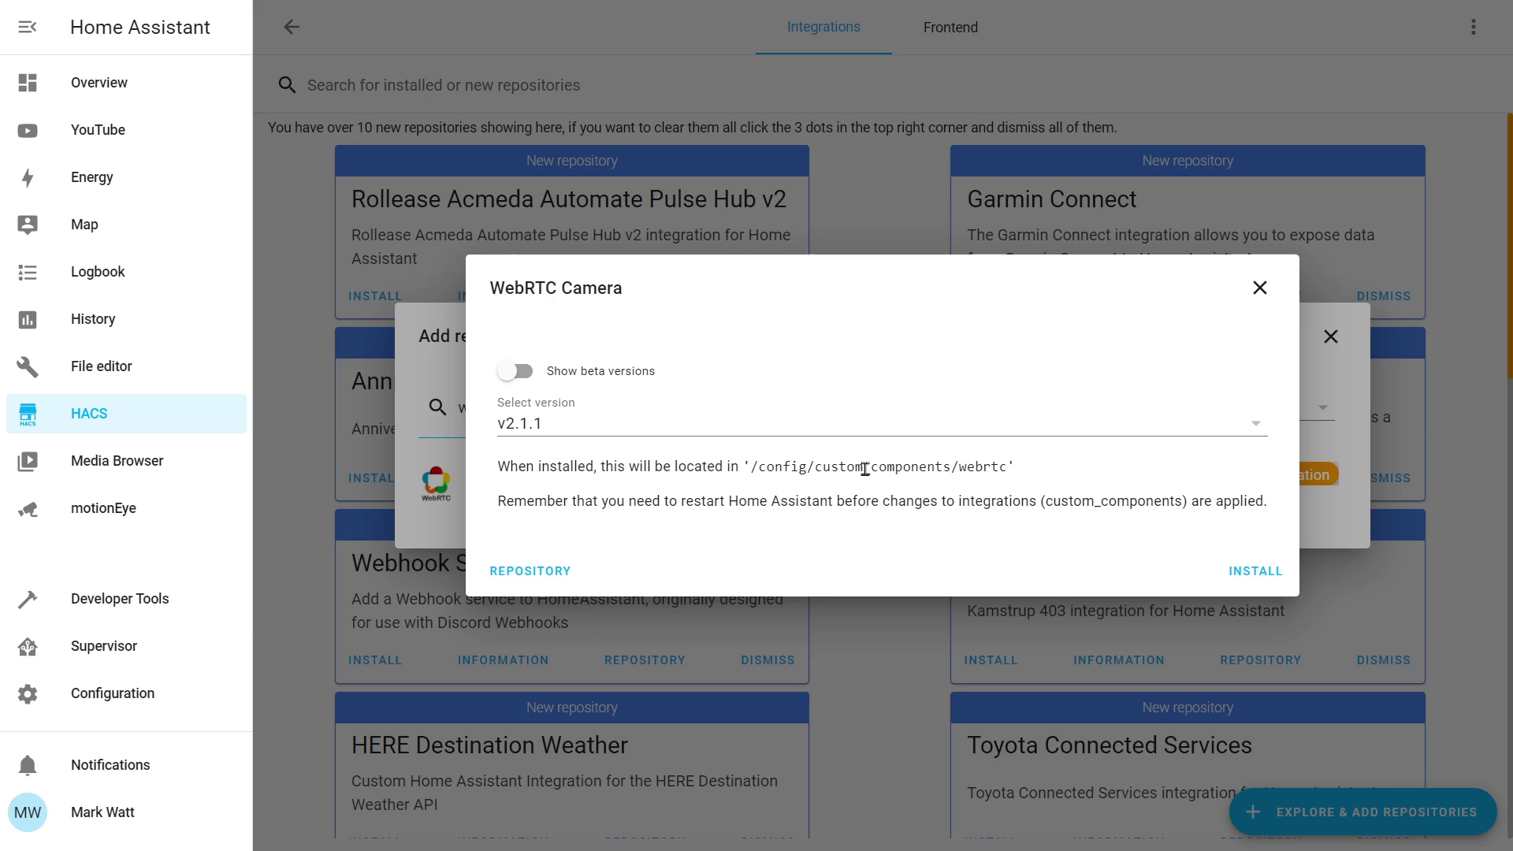
{"action": "left_click", "coordinate": [1255, 575]}
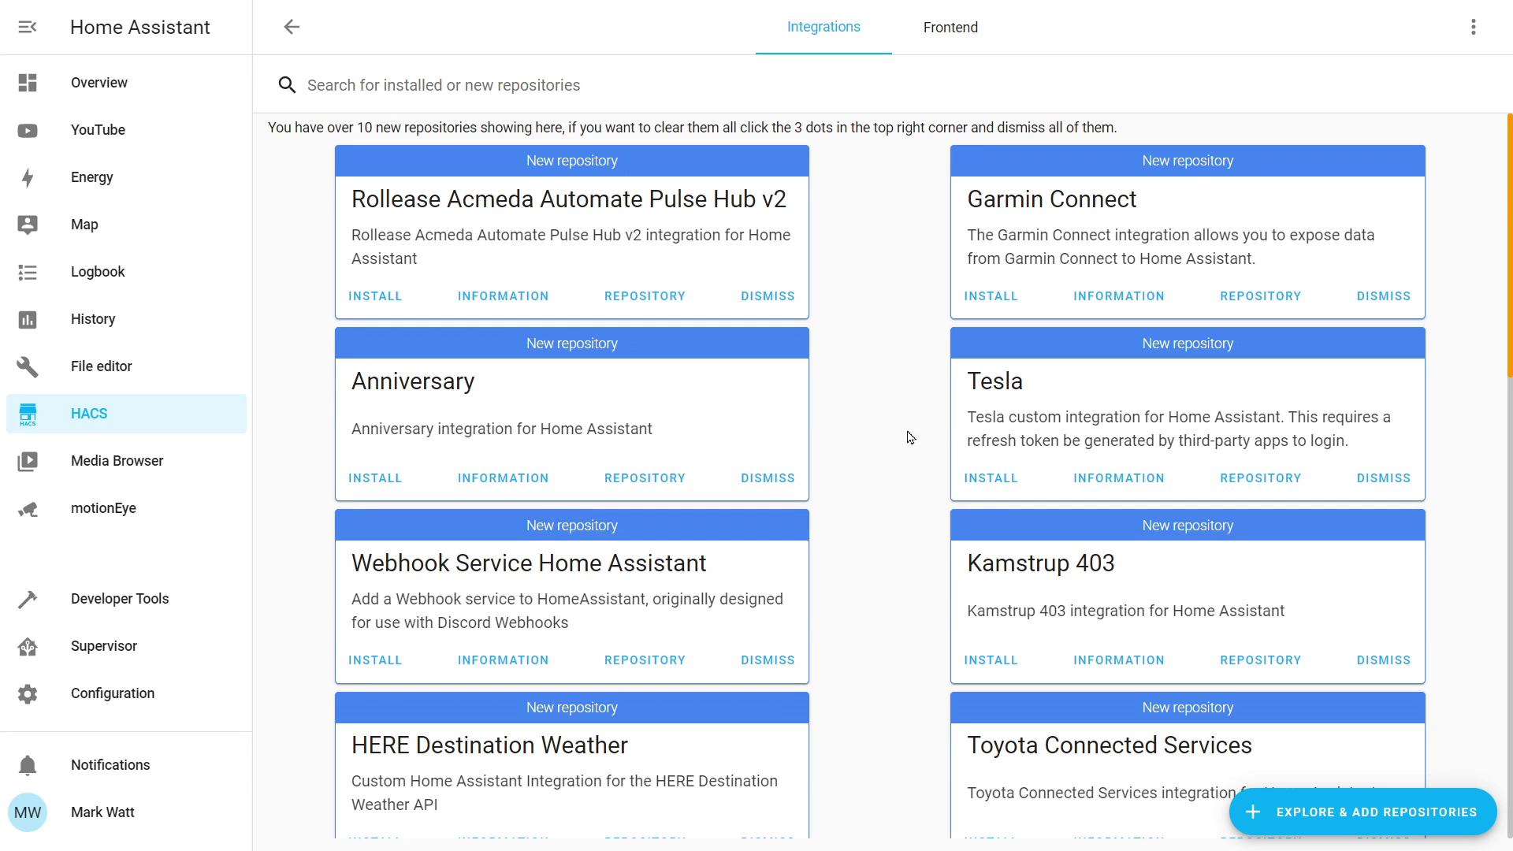
Restart Home Assistant from Server Controls so the new integration loads
{"action": "scroll", "coordinate": [898, 435], "scroll_direction": "down", "scroll_amount": 10}
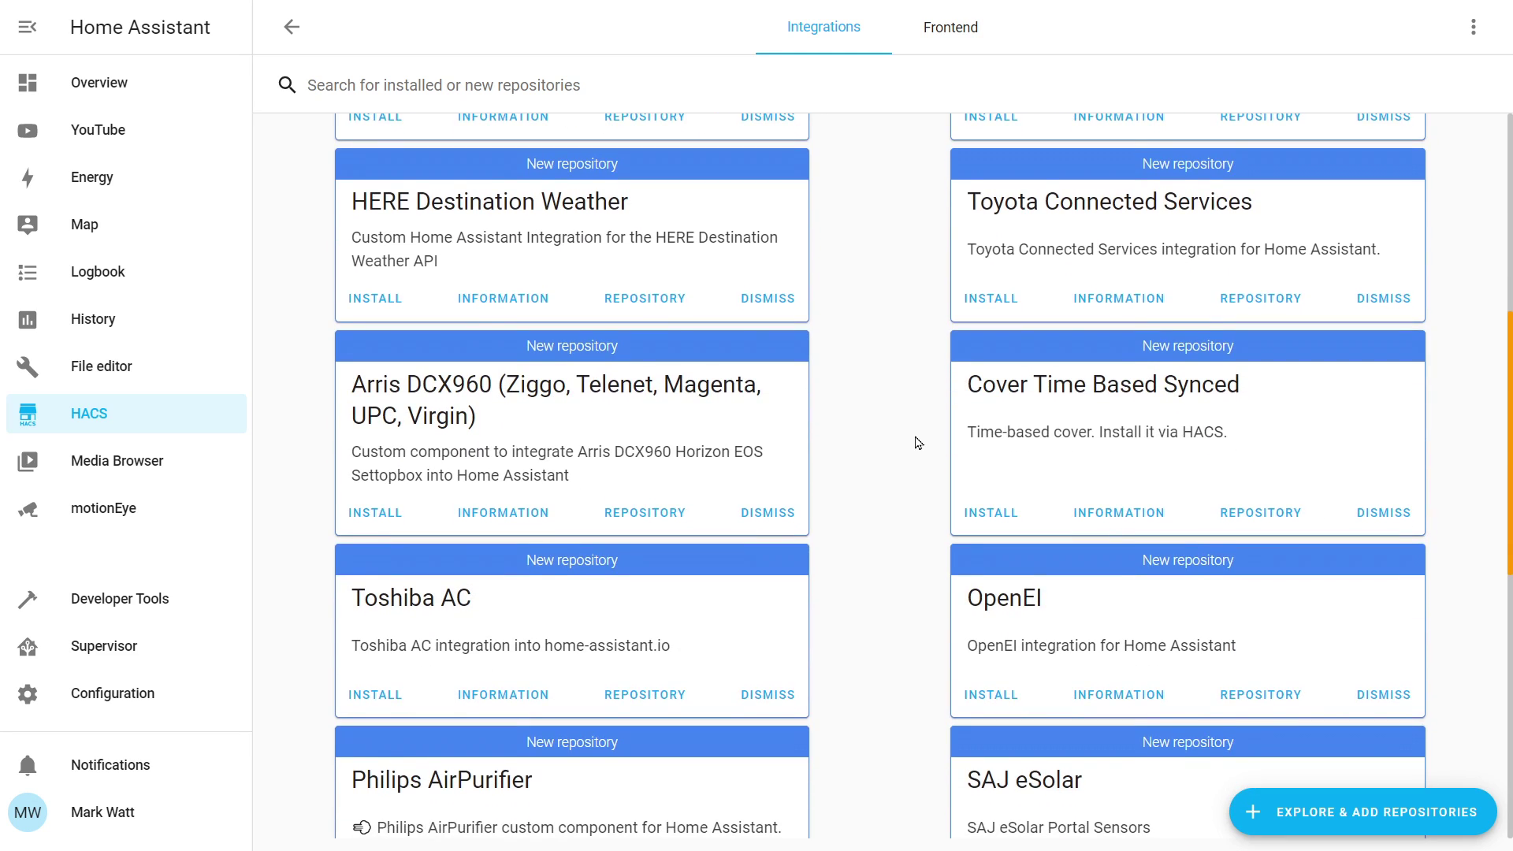
{"action": "scroll", "coordinate": [914, 439], "scroll_direction": "down", "scroll_amount": 3}
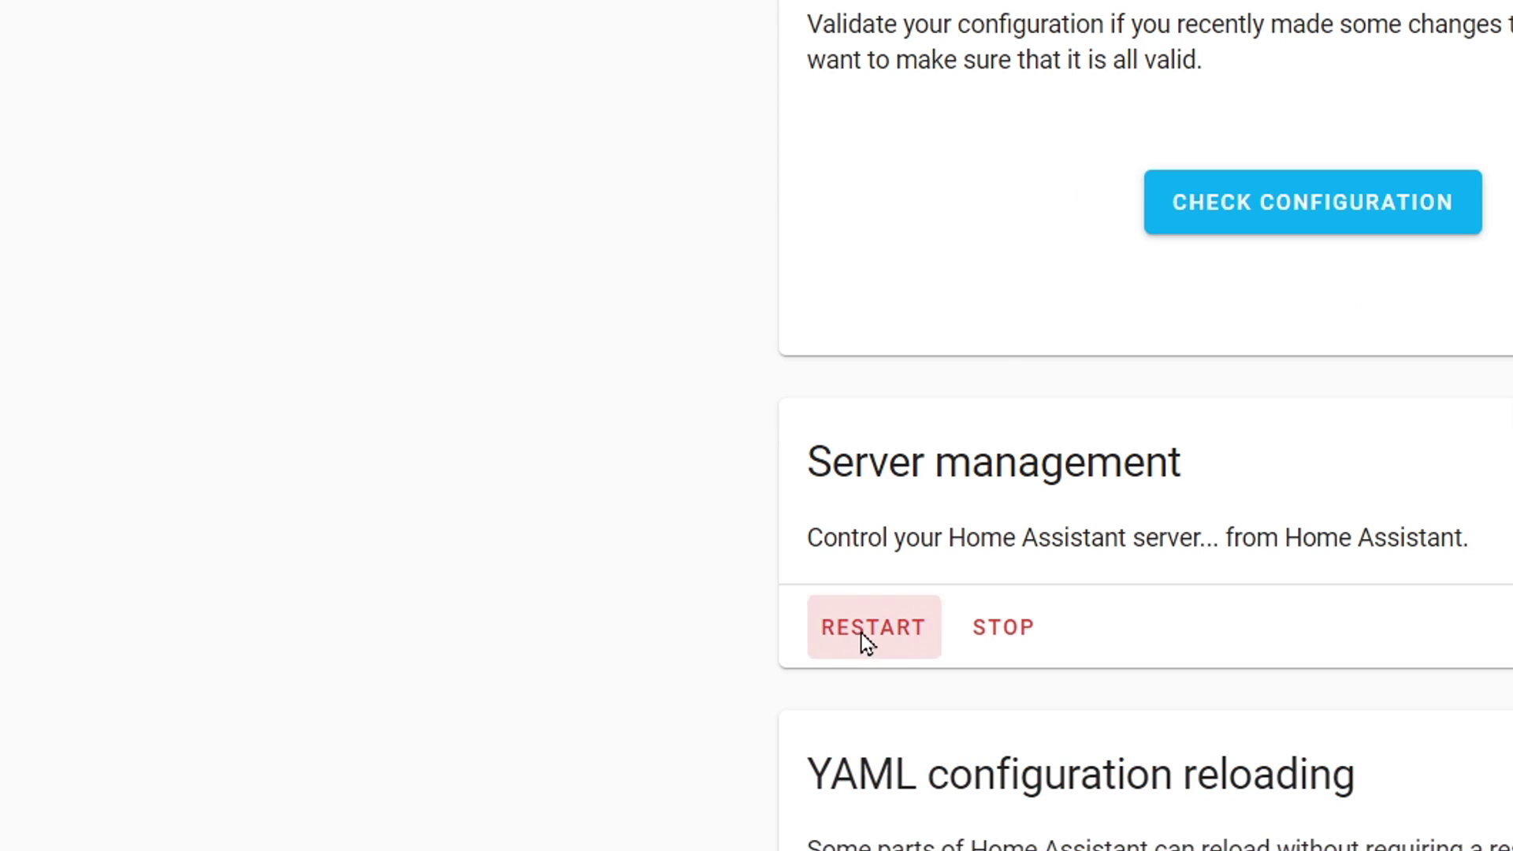
{"action": "left_click", "coordinate": [862, 632]}
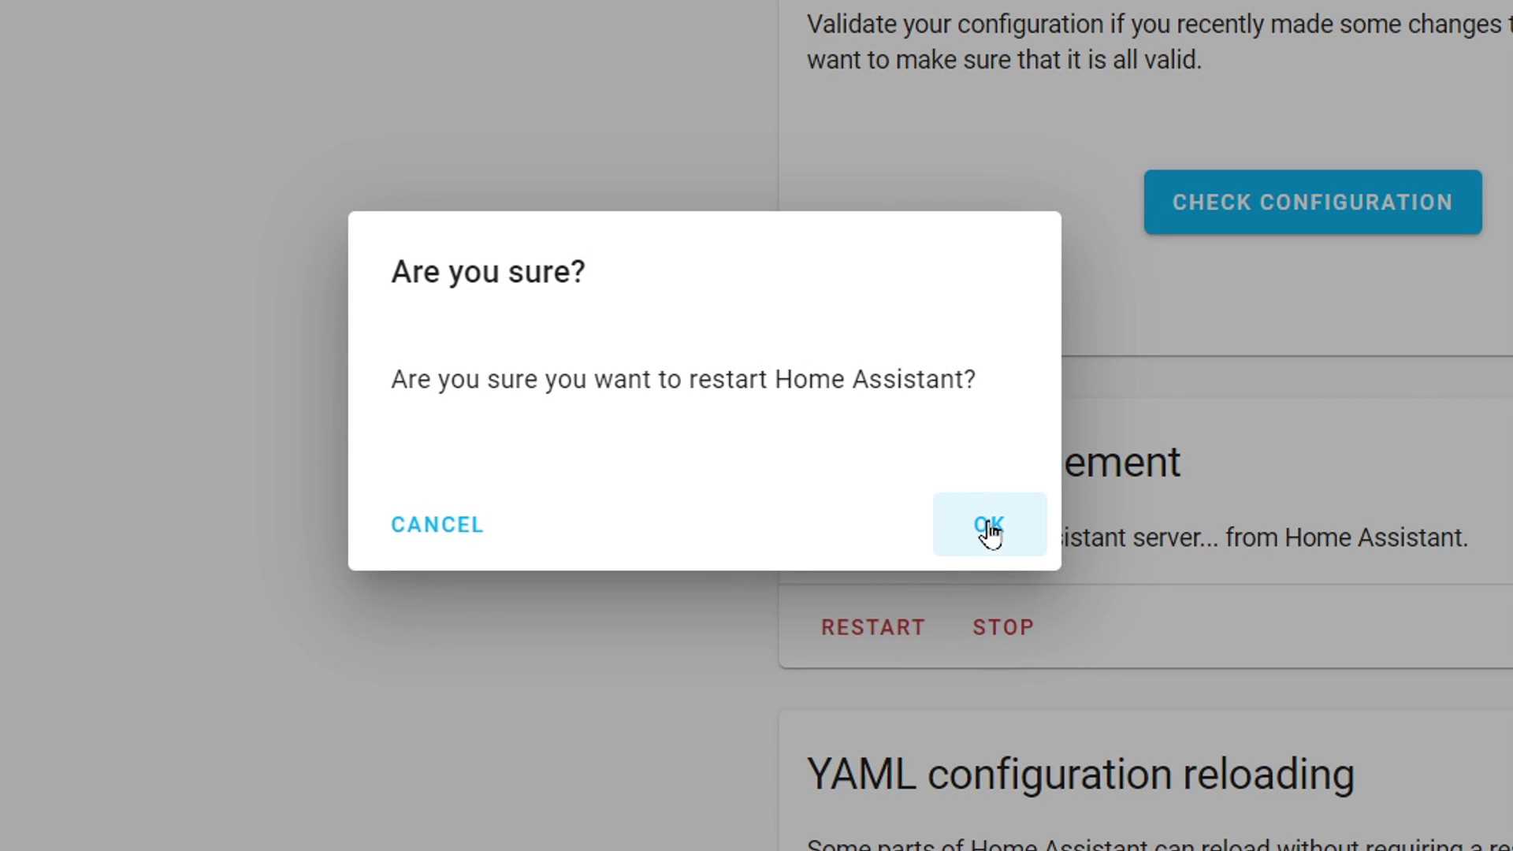
{"action": "left_click", "coordinate": [989, 534]}
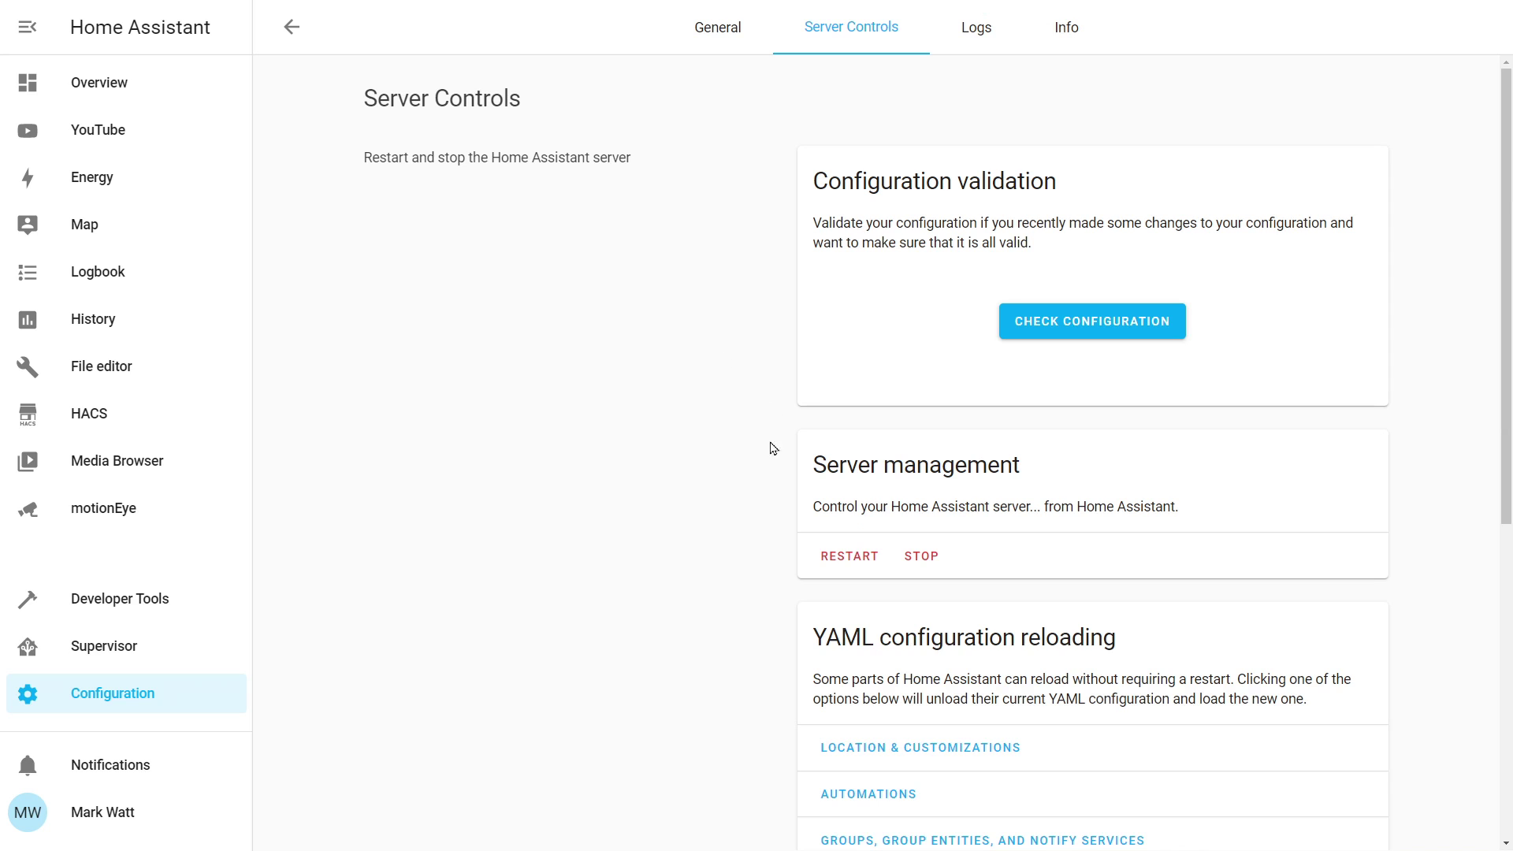
Add the WebRTC Camera integration under Configuration > Integrations and finish its setup
{"action": "left_click", "coordinate": [128, 704]}
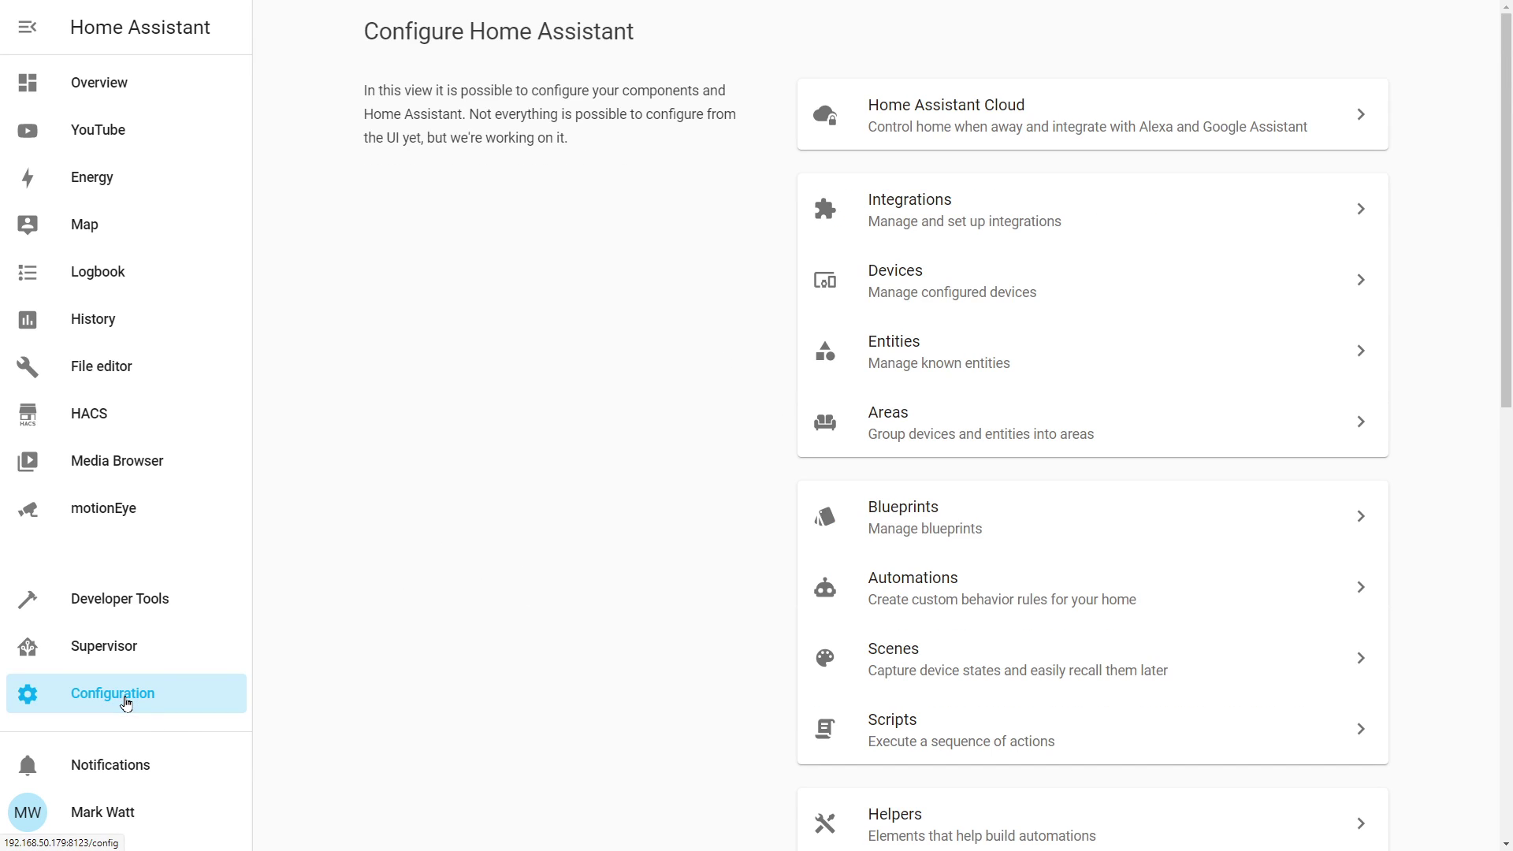
{"action": "left_click", "coordinate": [899, 228]}
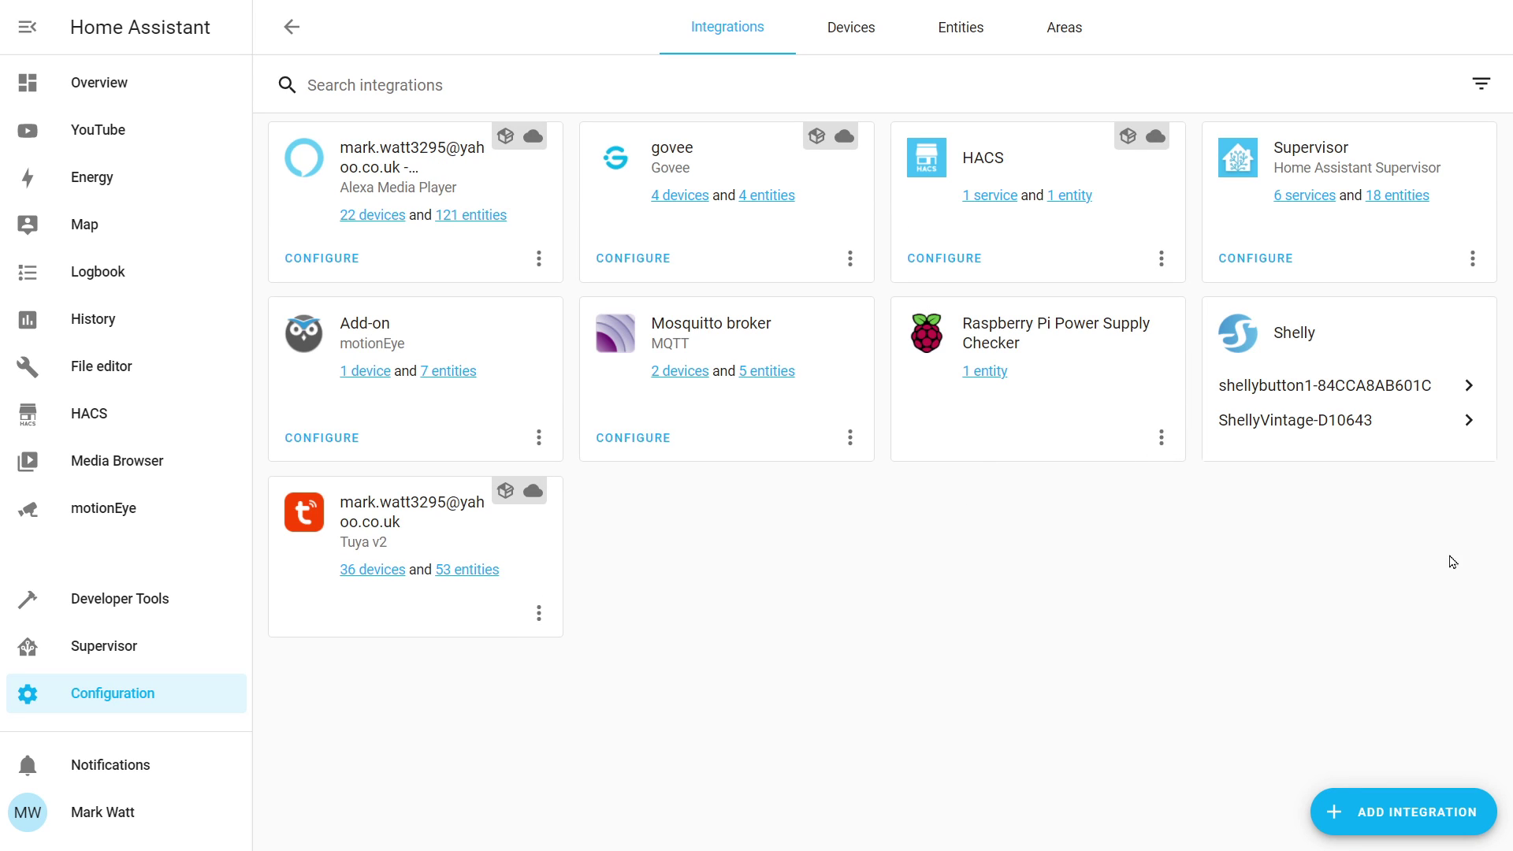
{"action": "left_click", "coordinate": [1411, 808]}
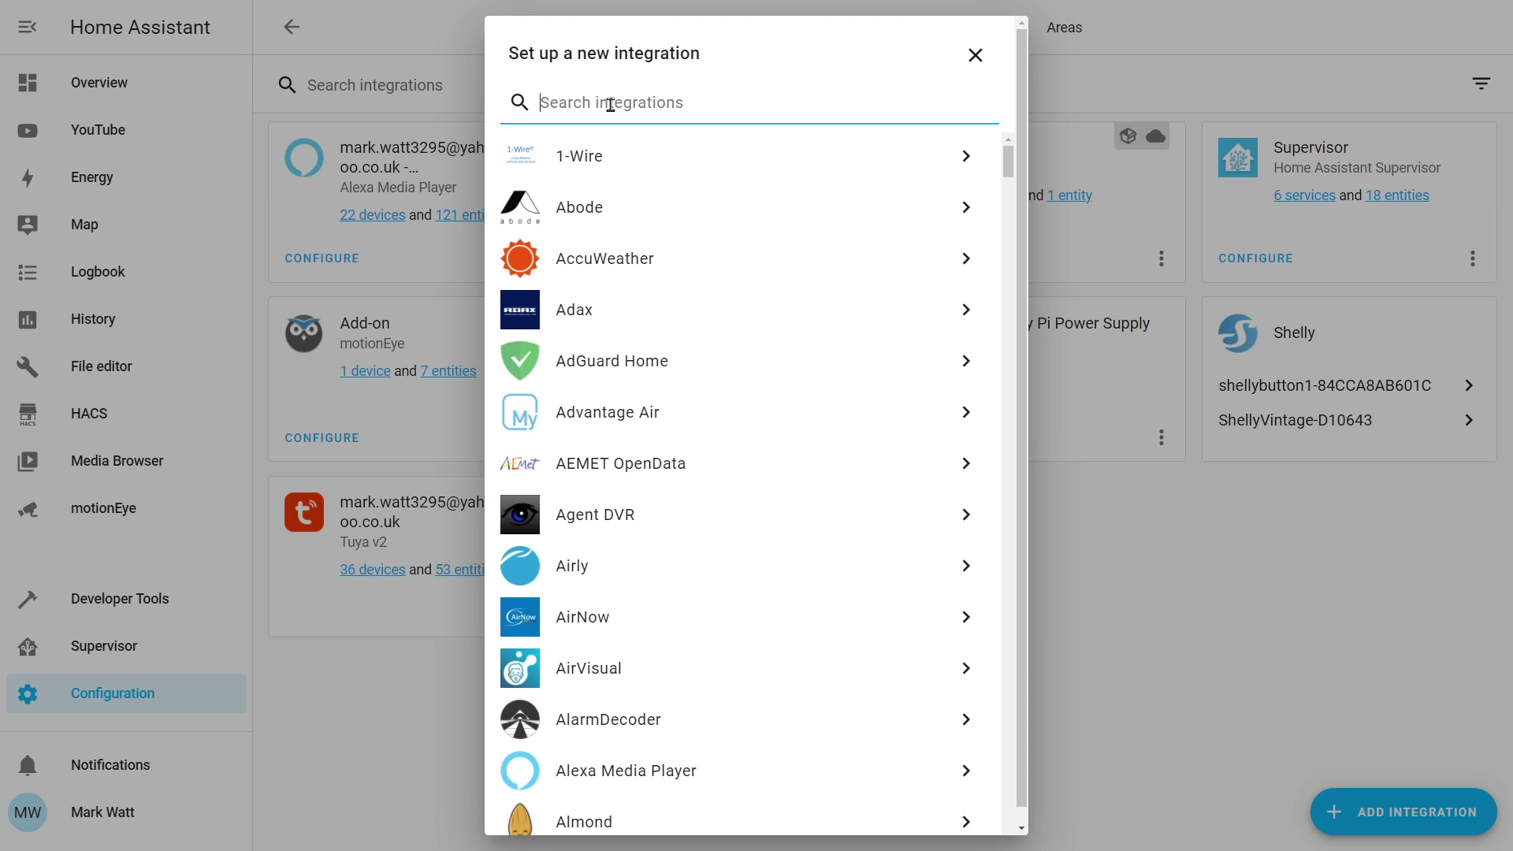
{"action": "type", "text": "web"}
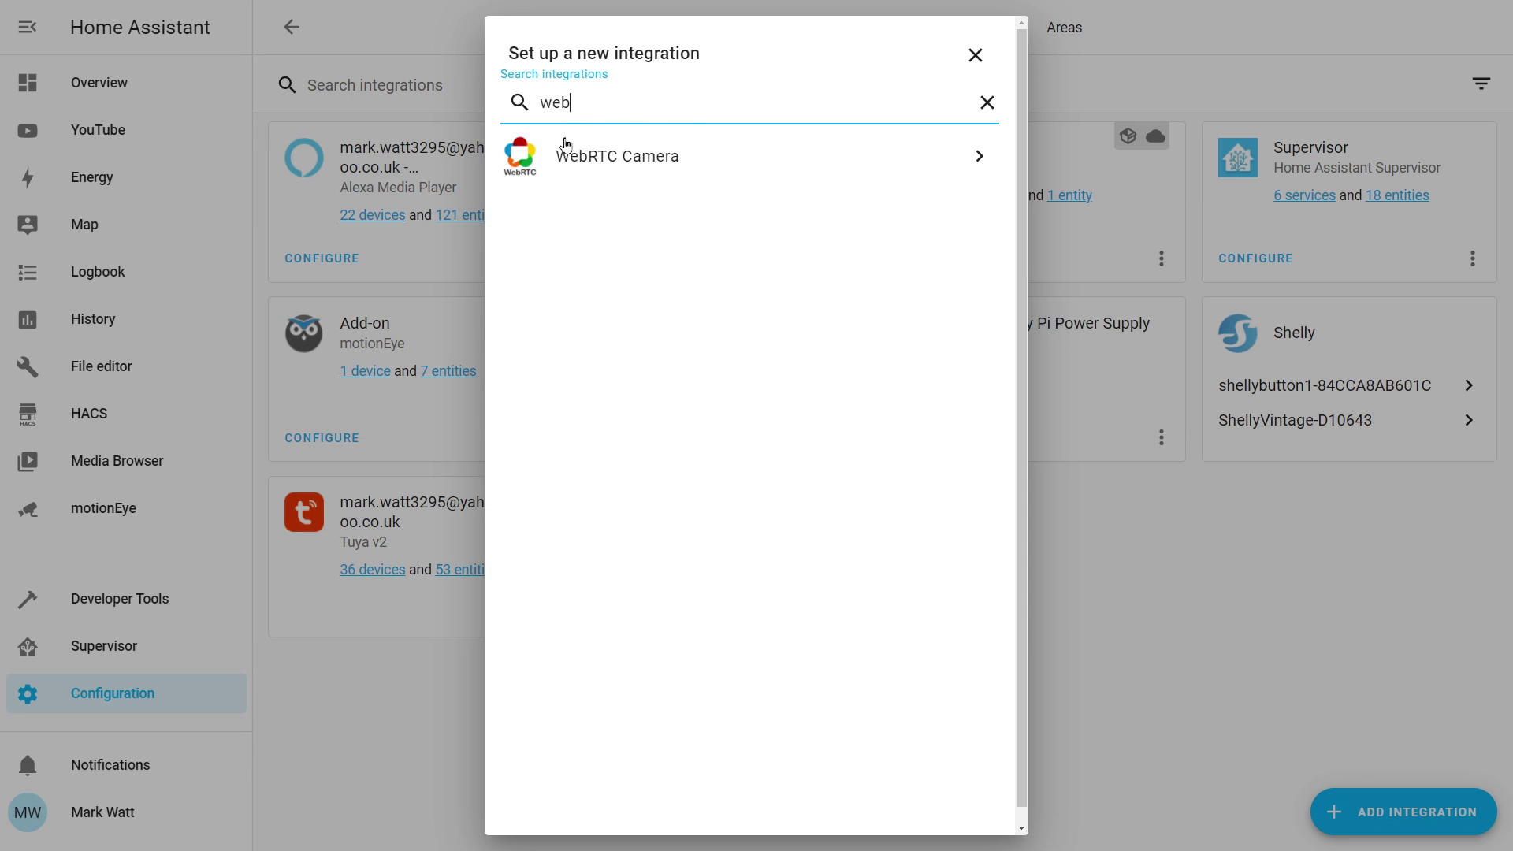
{"action": "left_click", "coordinate": [620, 165]}
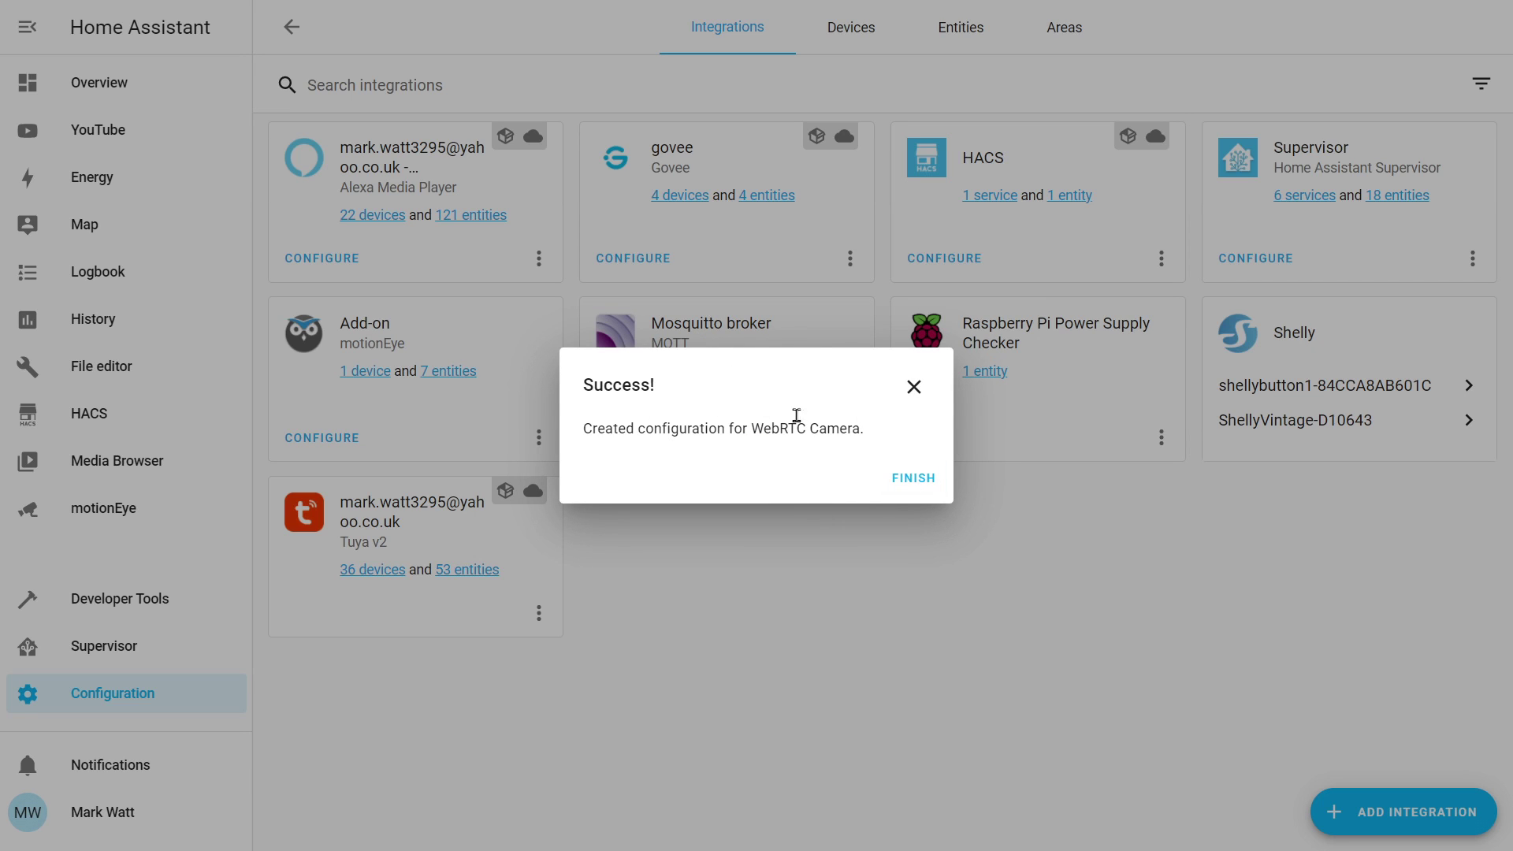
{"action": "left_click", "coordinate": [910, 478]}
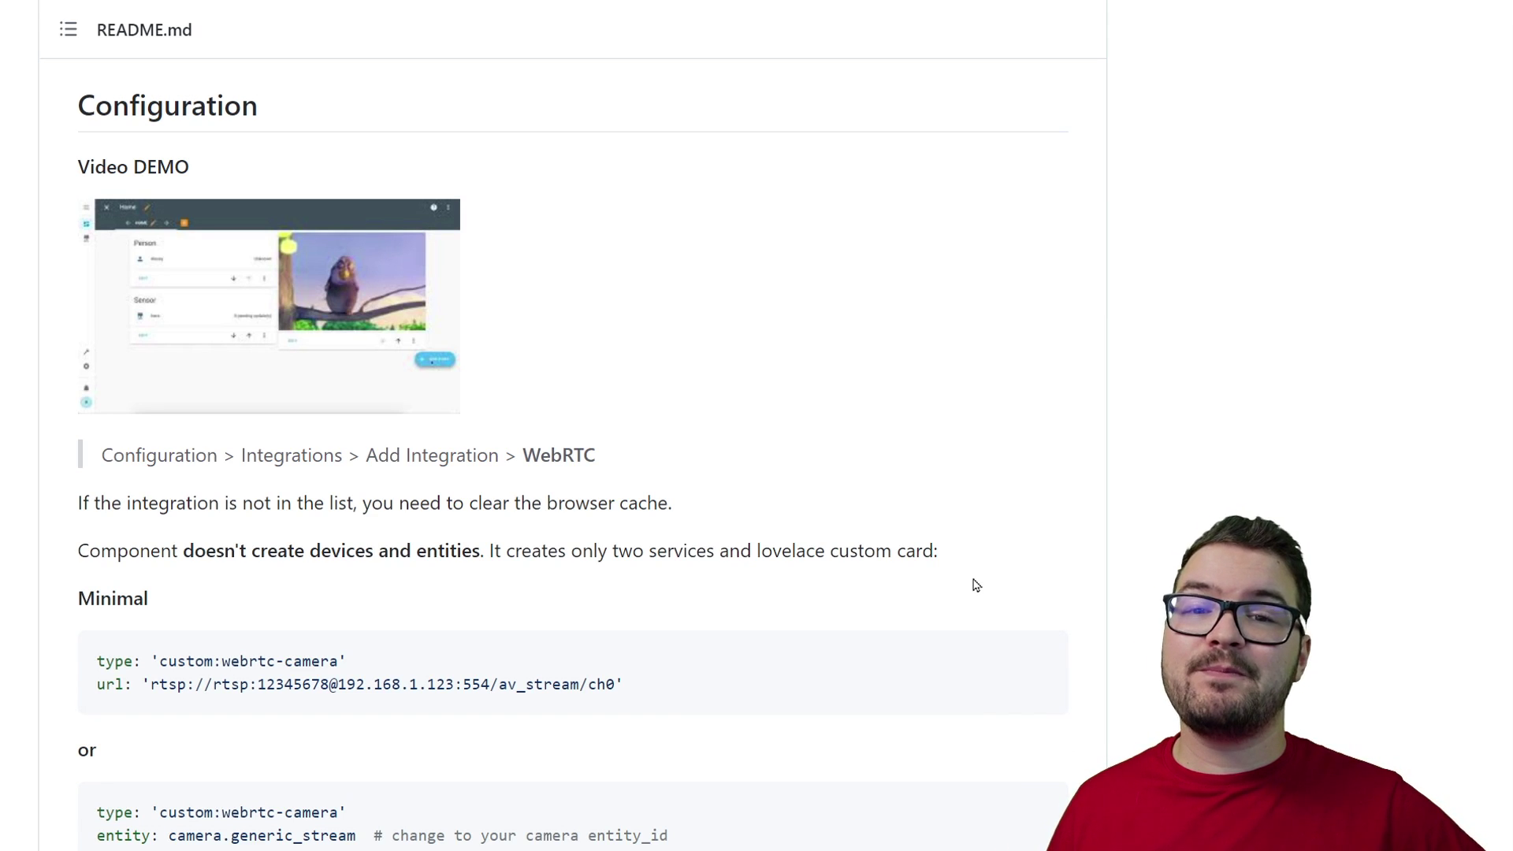
{"action": "scroll", "coordinate": [976, 585], "scroll_direction": "down", "scroll_amount": 15}
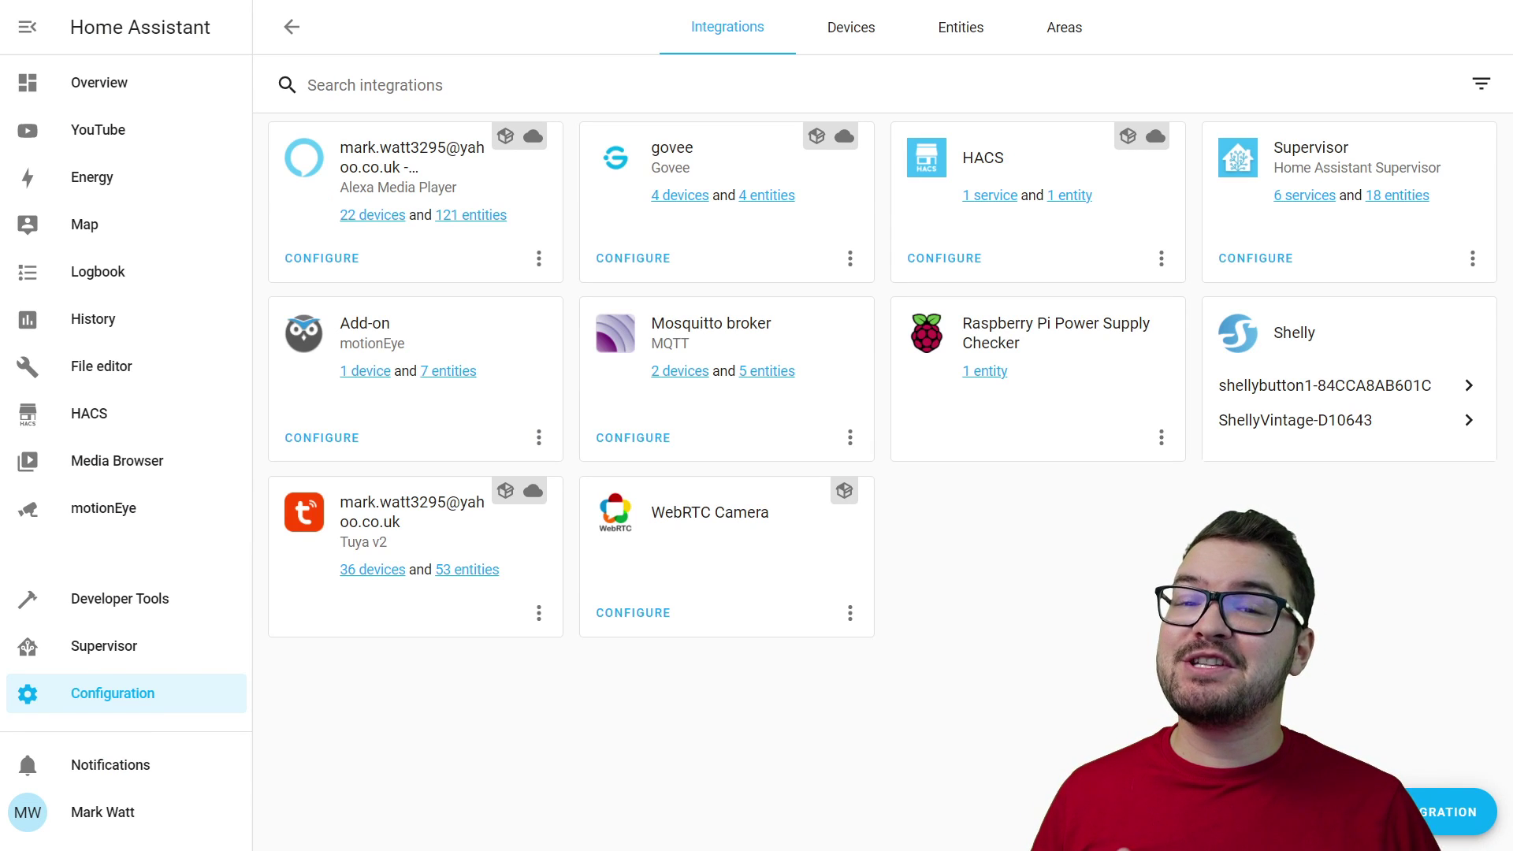
Edit the YouTube dashboard and add a Custom: WebRTC Camera card to the Reolink Cams view
{"action": "left_click", "coordinate": [152, 142]}
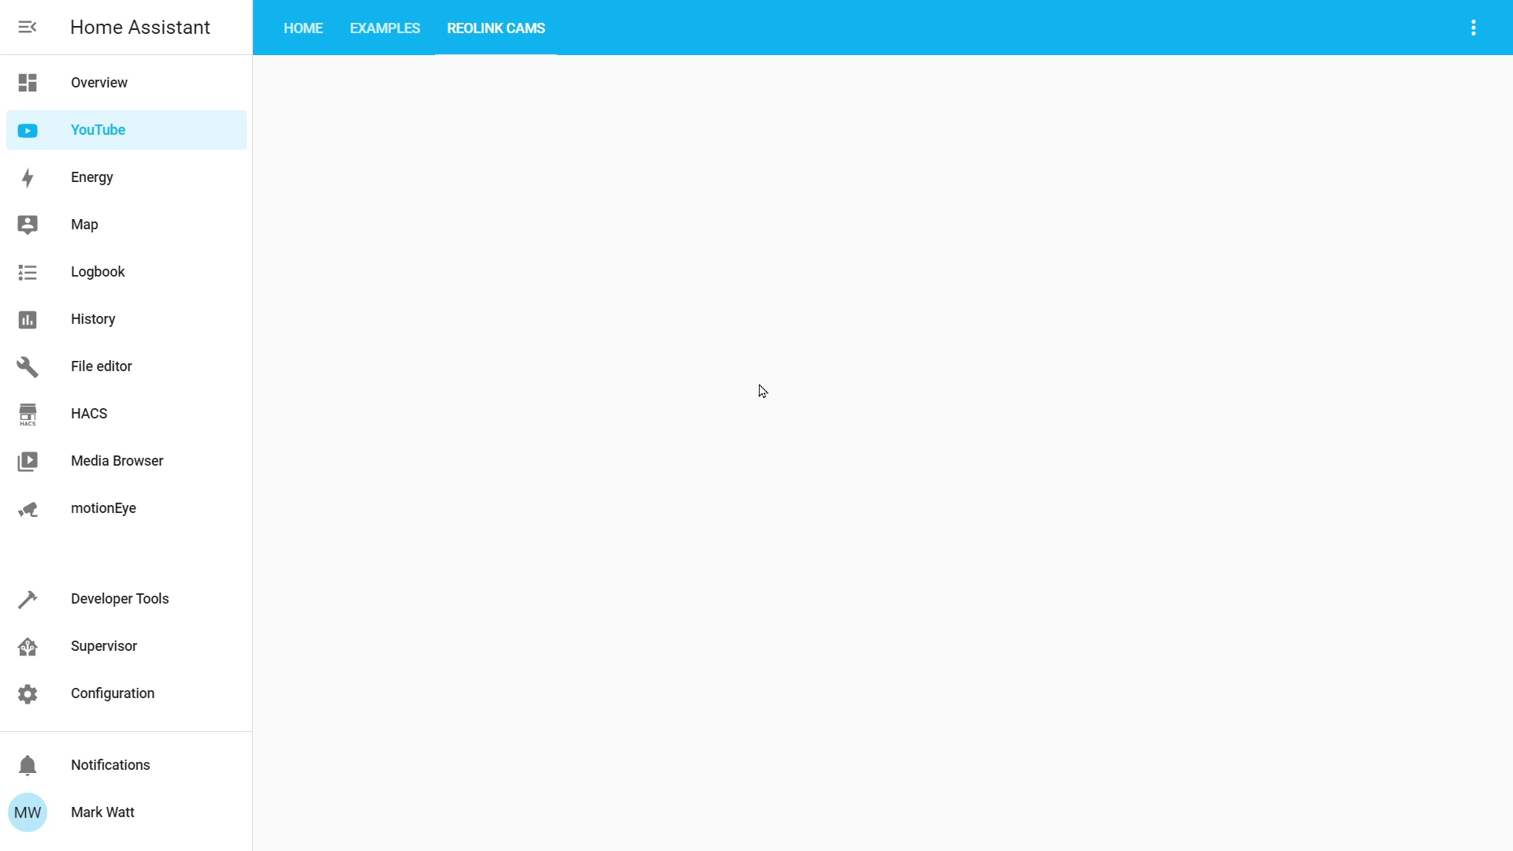
{"action": "left_click", "coordinate": [1473, 30]}
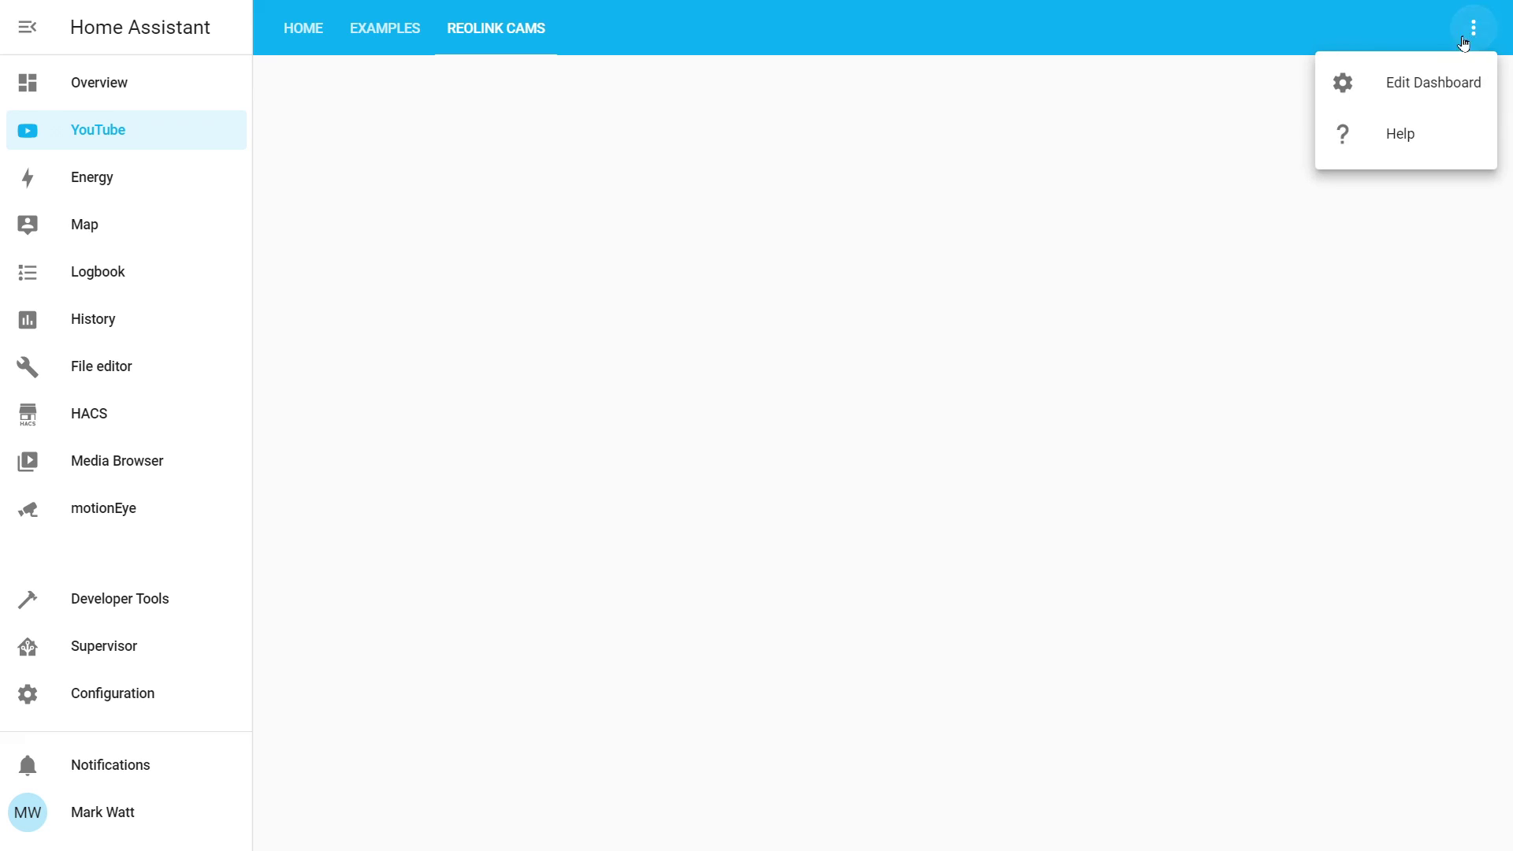
{"action": "left_click", "coordinate": [1390, 93]}
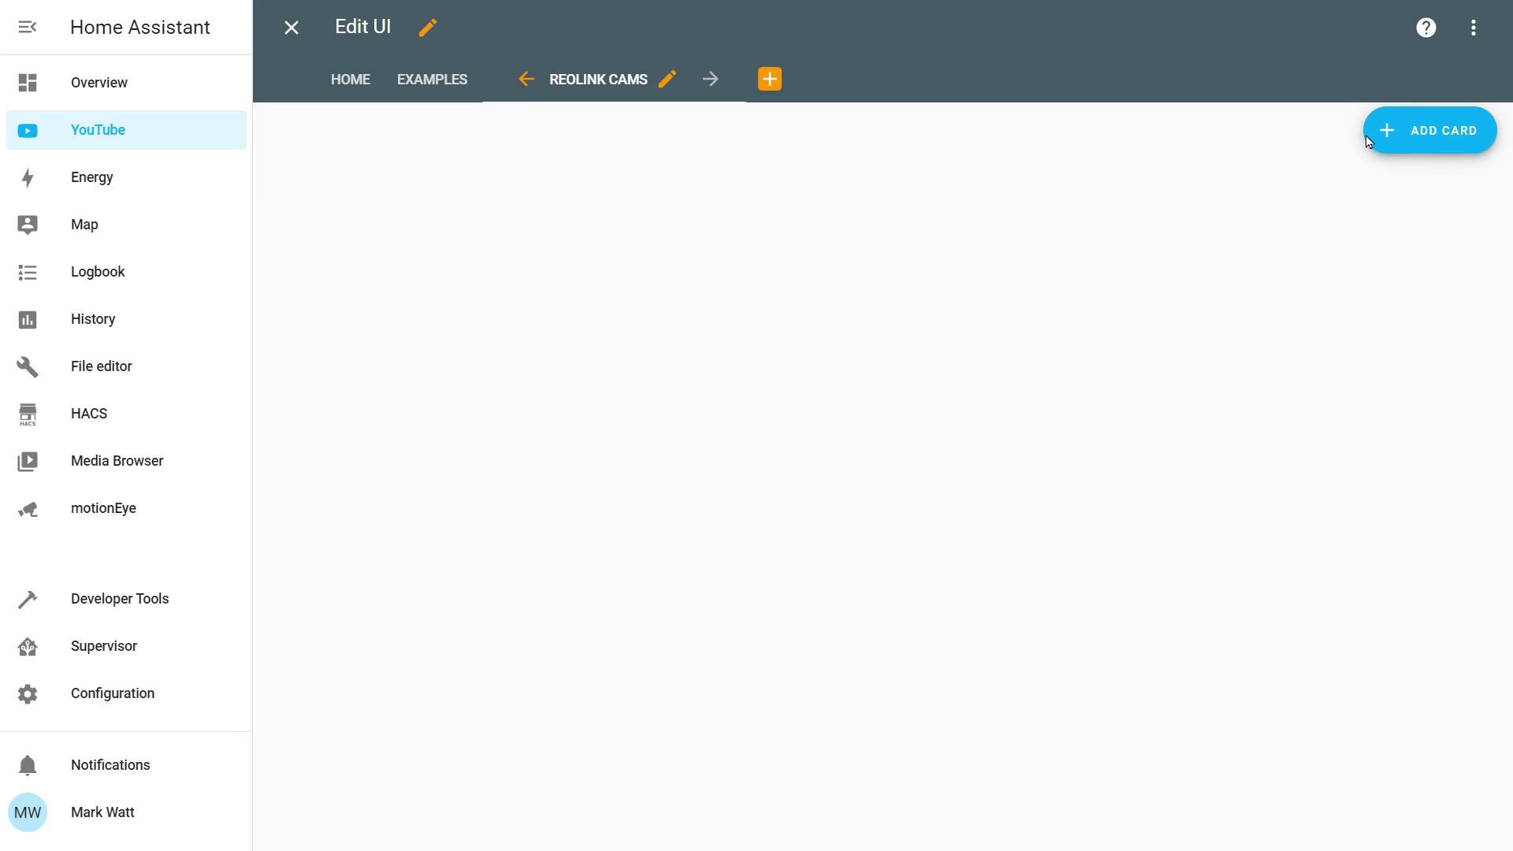
{"action": "left_click", "coordinate": [1413, 134]}
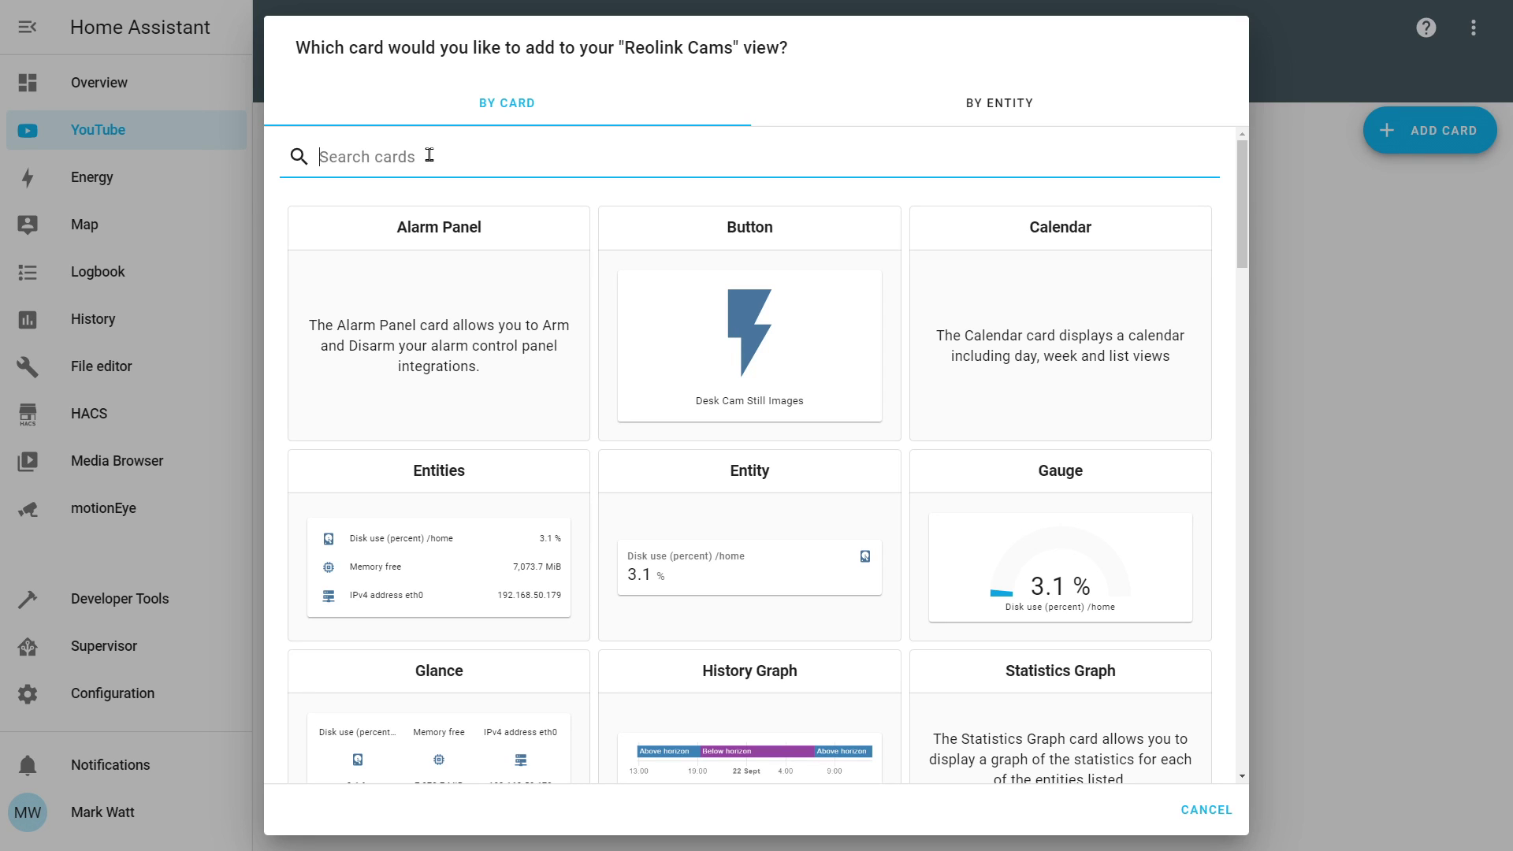
{"action": "type", "text": "web"}
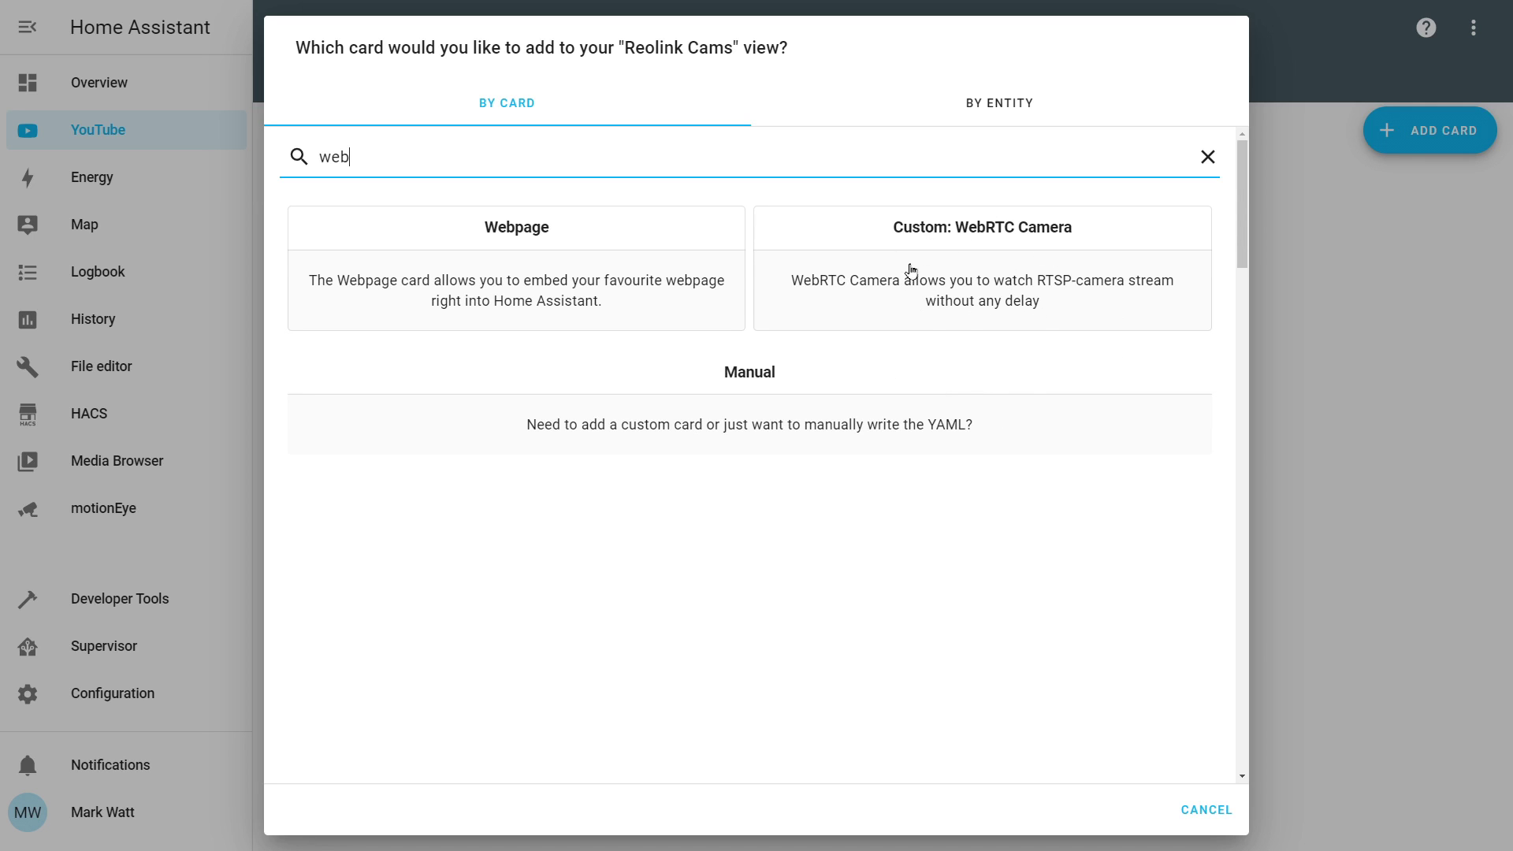
{"action": "left_click", "coordinate": [994, 293]}
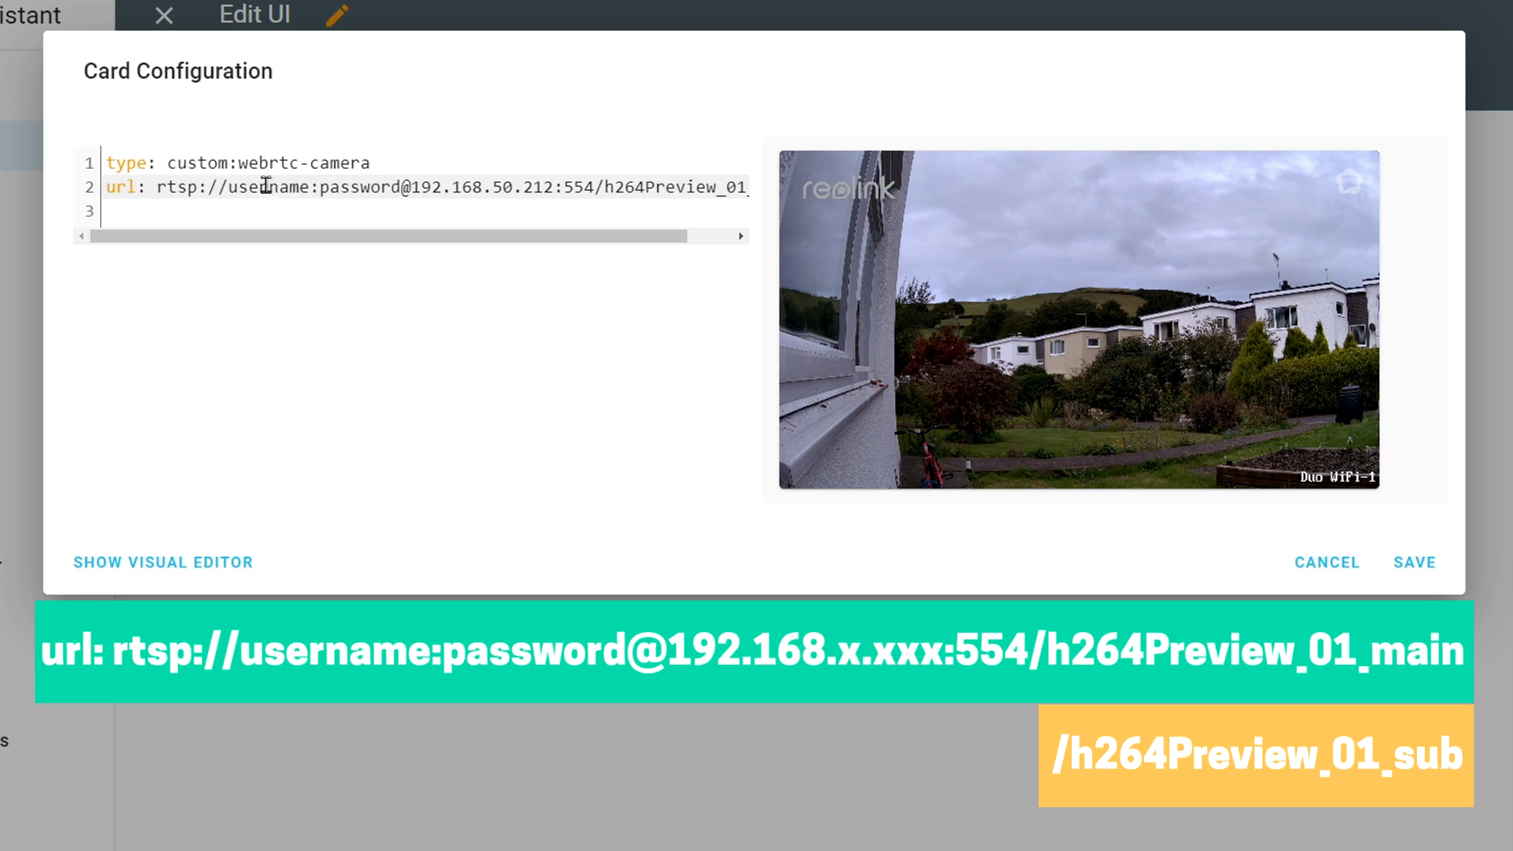
Check the rtsp url line in the card's YAML and save the WebRTC Camera card
{"action": "left_click_drag", "start_coordinate": [363, 240], "coordinate": [439, 244]}
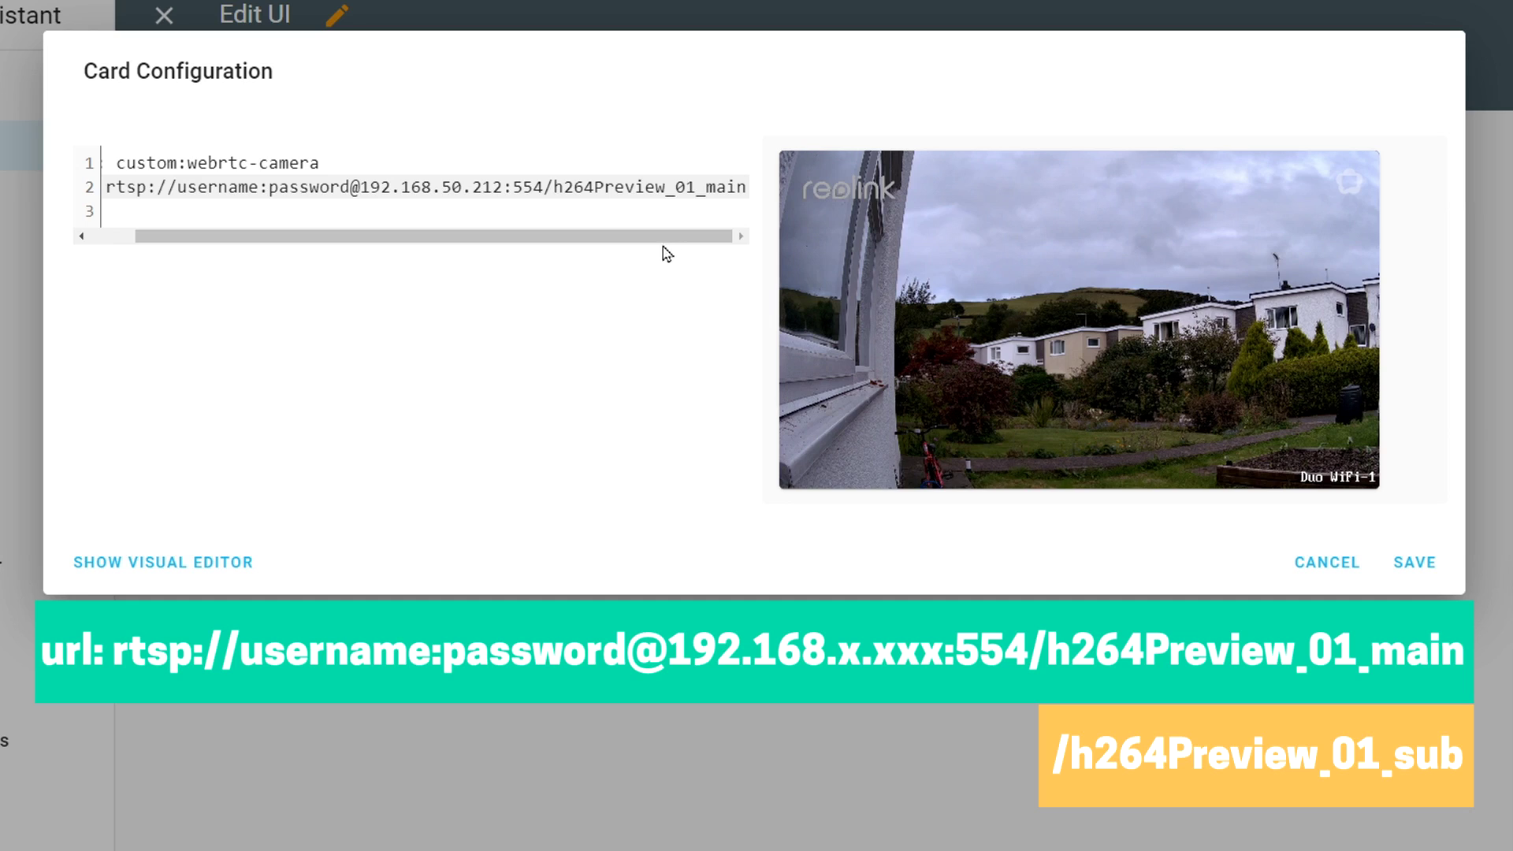
{"action": "scroll", "coordinate": [699, 237], "scroll_direction": "left", "scroll_amount": 2}
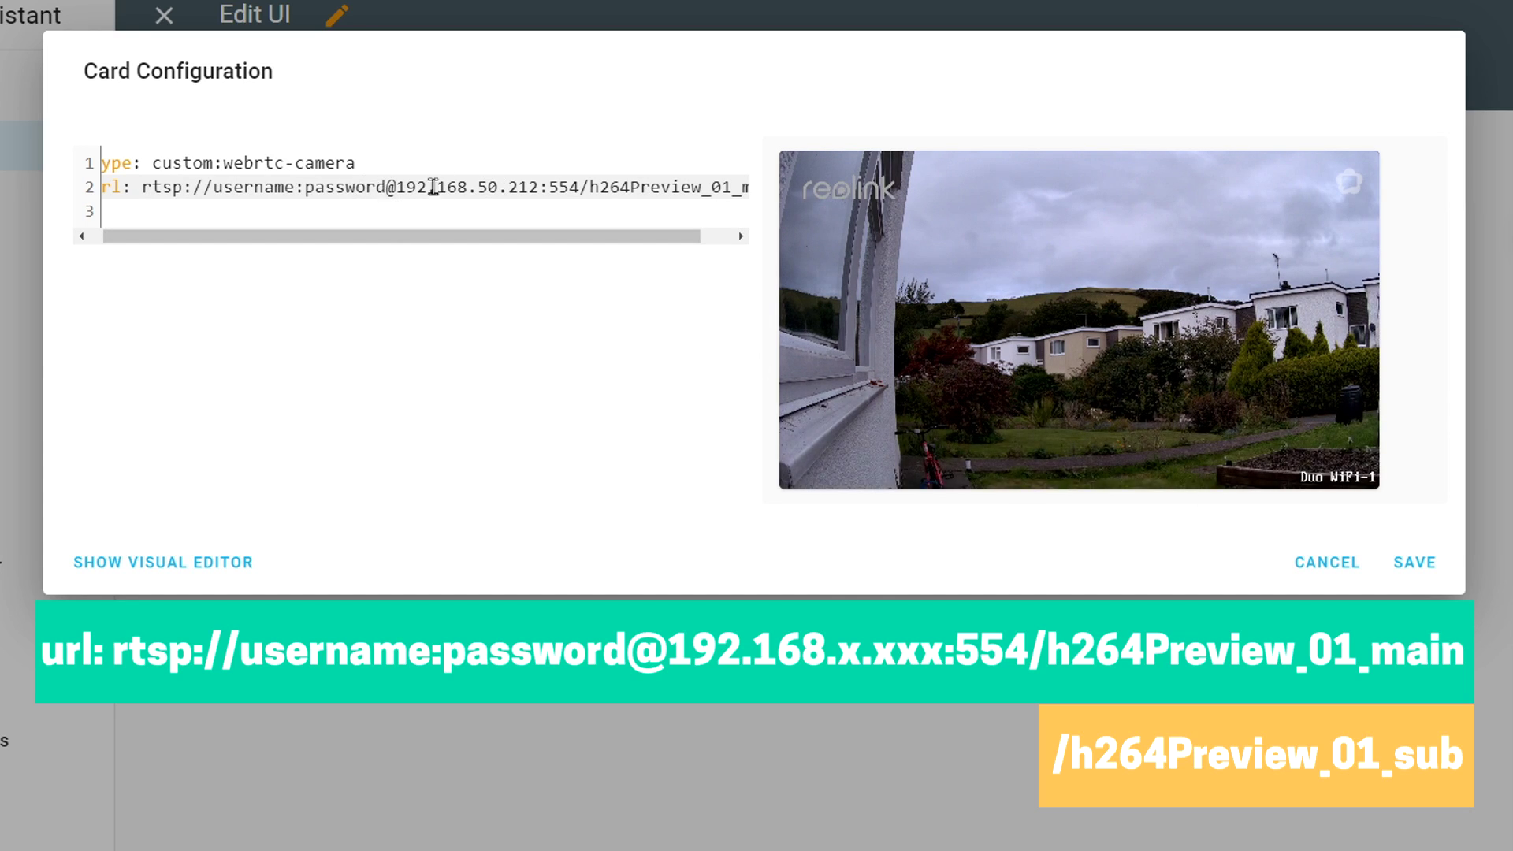
{"action": "left_click", "coordinate": [1418, 564]}
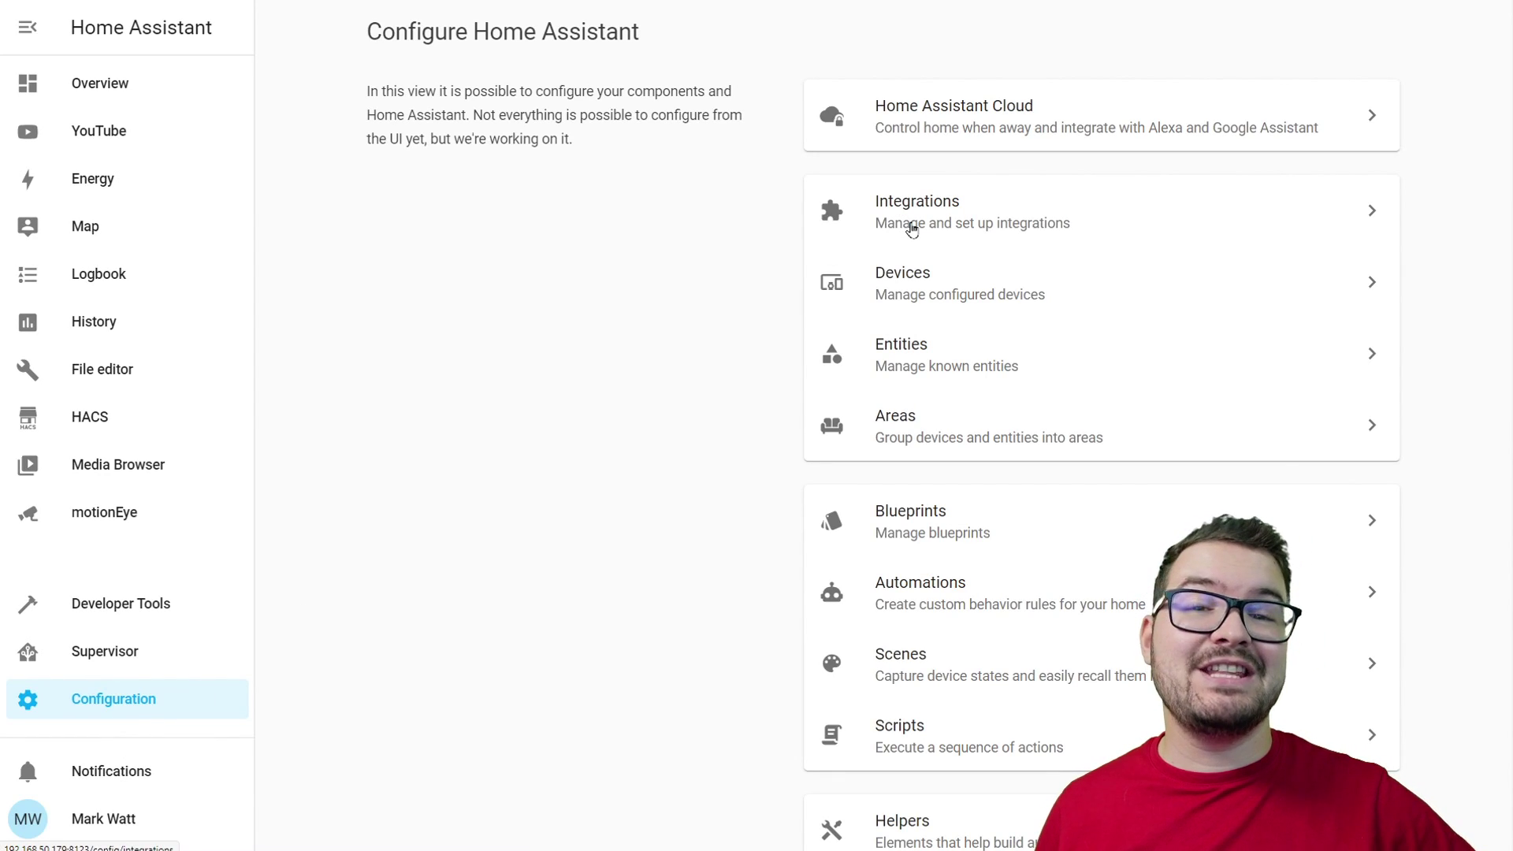
Add the Duo camera as an ONVIF device at 192.168.50.212, port 8000, admin username
{"action": "left_click", "coordinate": [911, 228]}
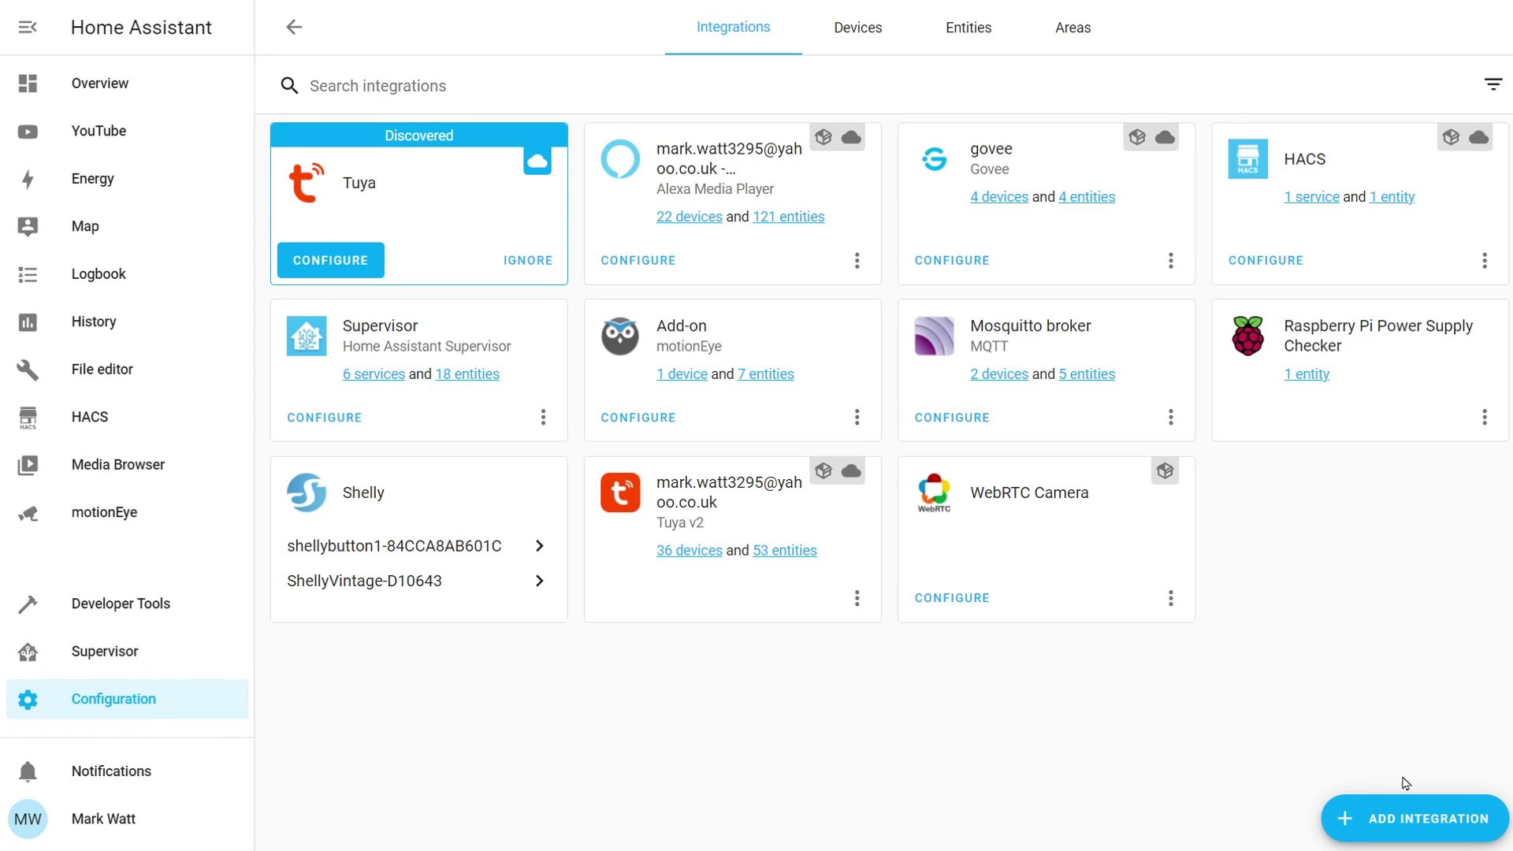
{"action": "left_click", "coordinate": [1419, 831]}
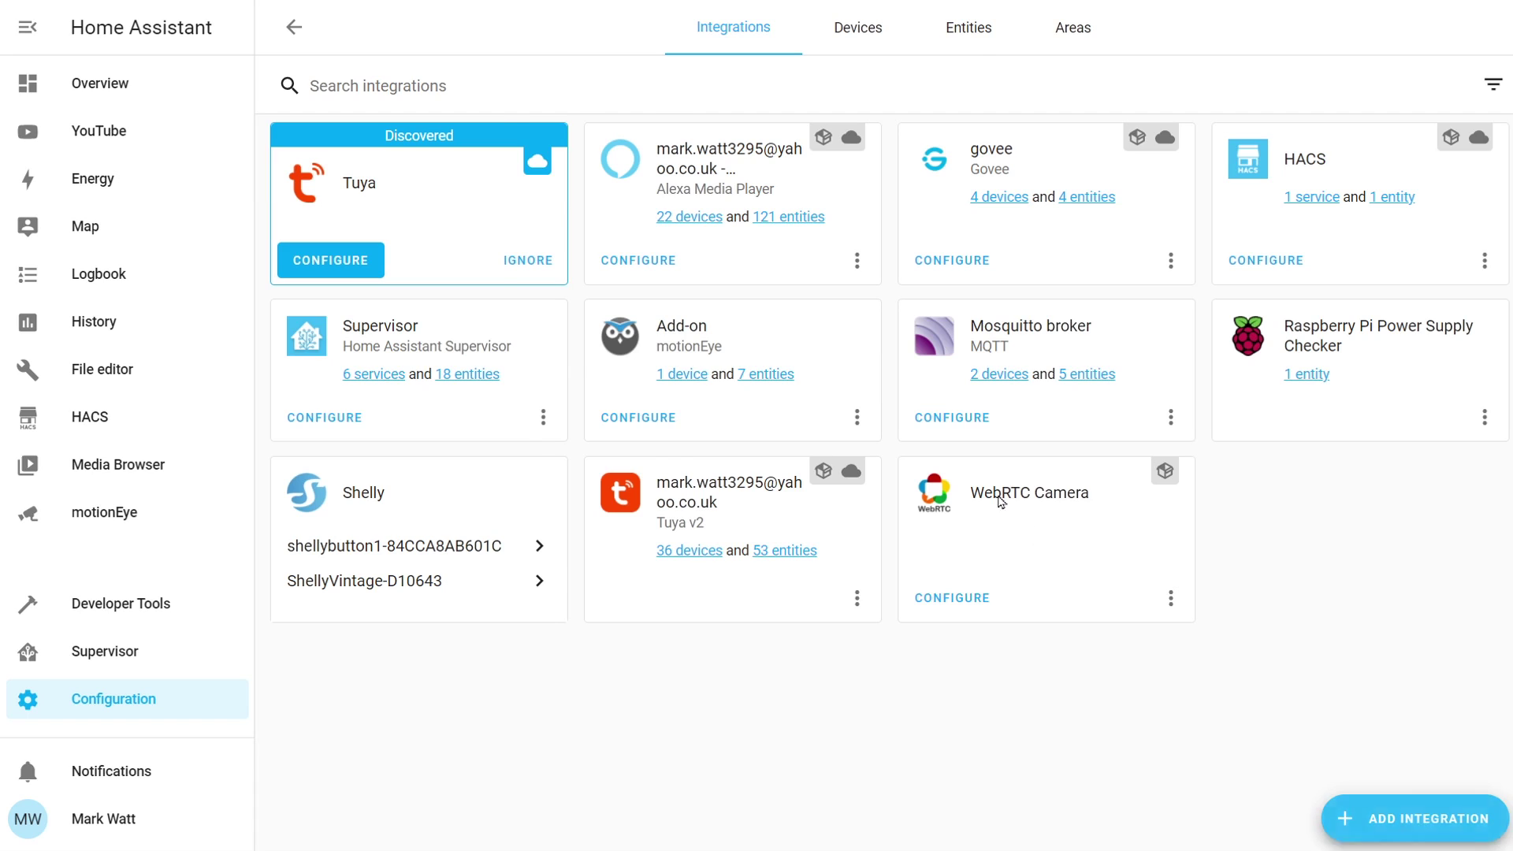
{"action": "type", "text": "onv"}
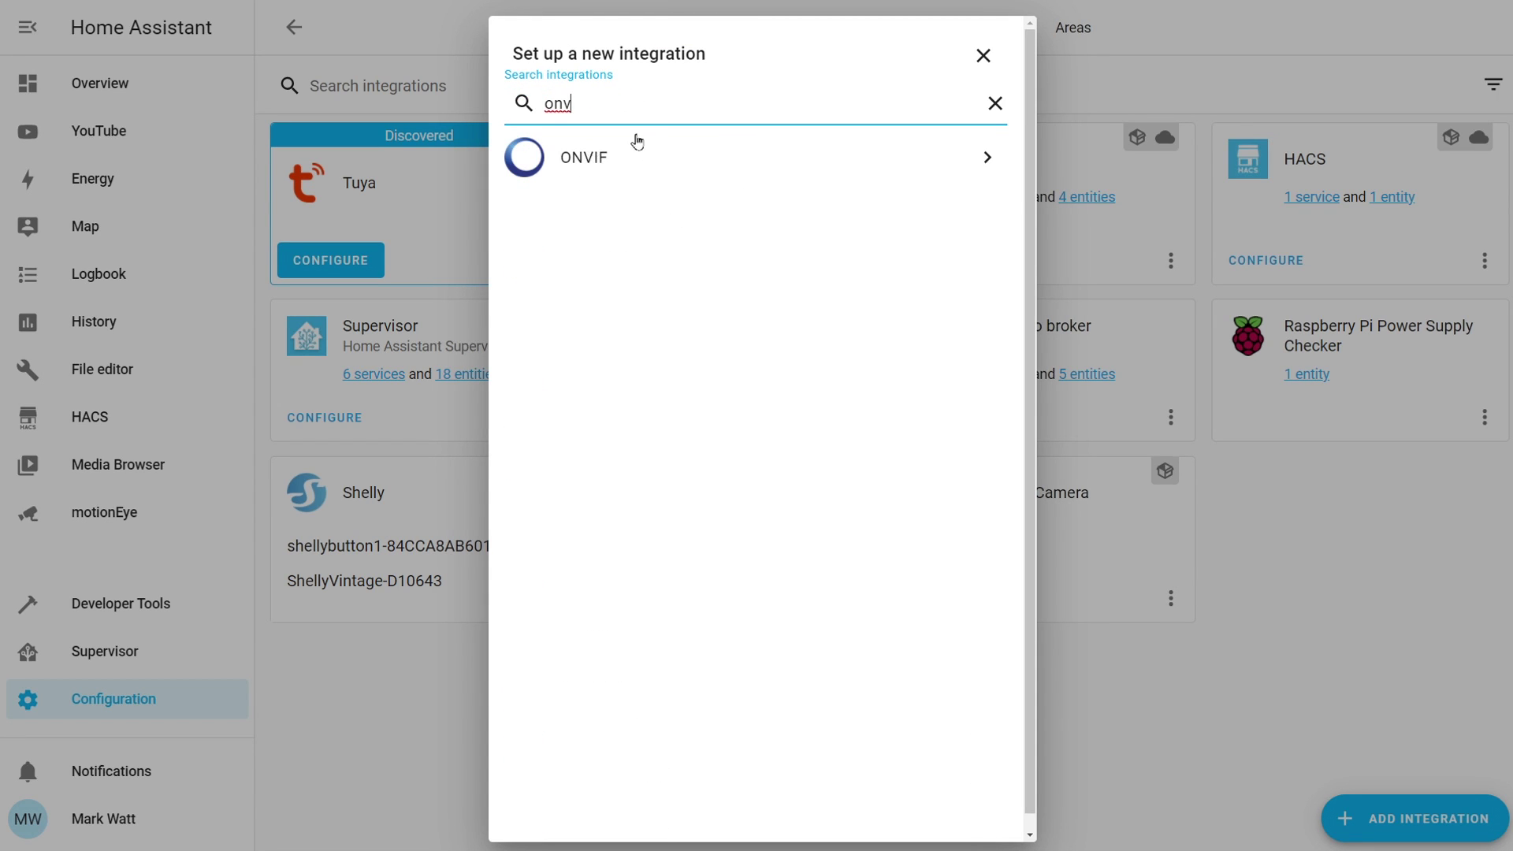
{"action": "left_click", "coordinate": [747, 163]}
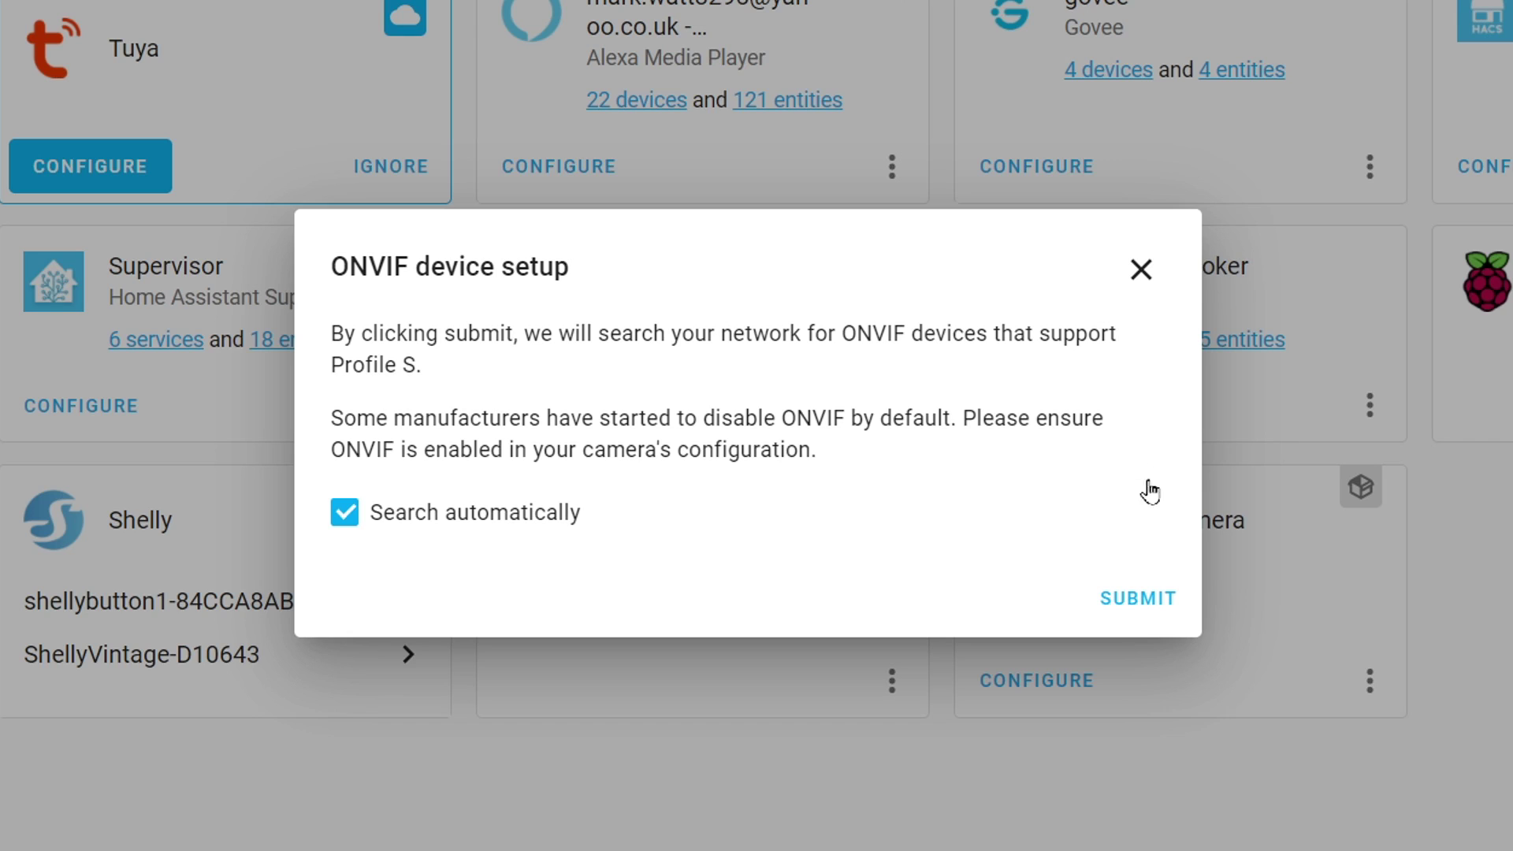
{"action": "left_click", "coordinate": [1134, 601]}
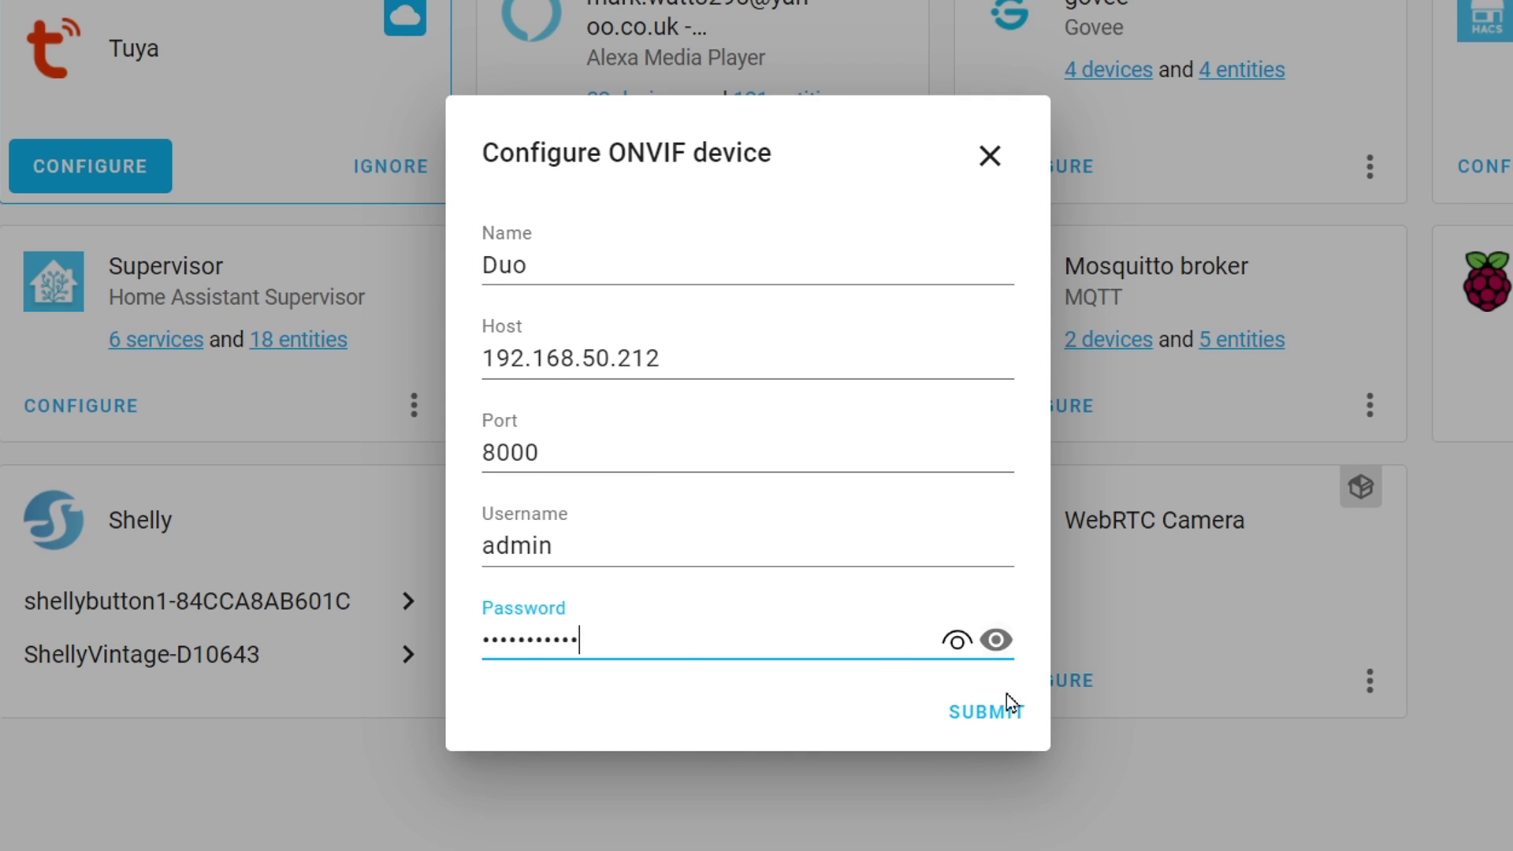
{"action": "left_click", "coordinate": [985, 717]}
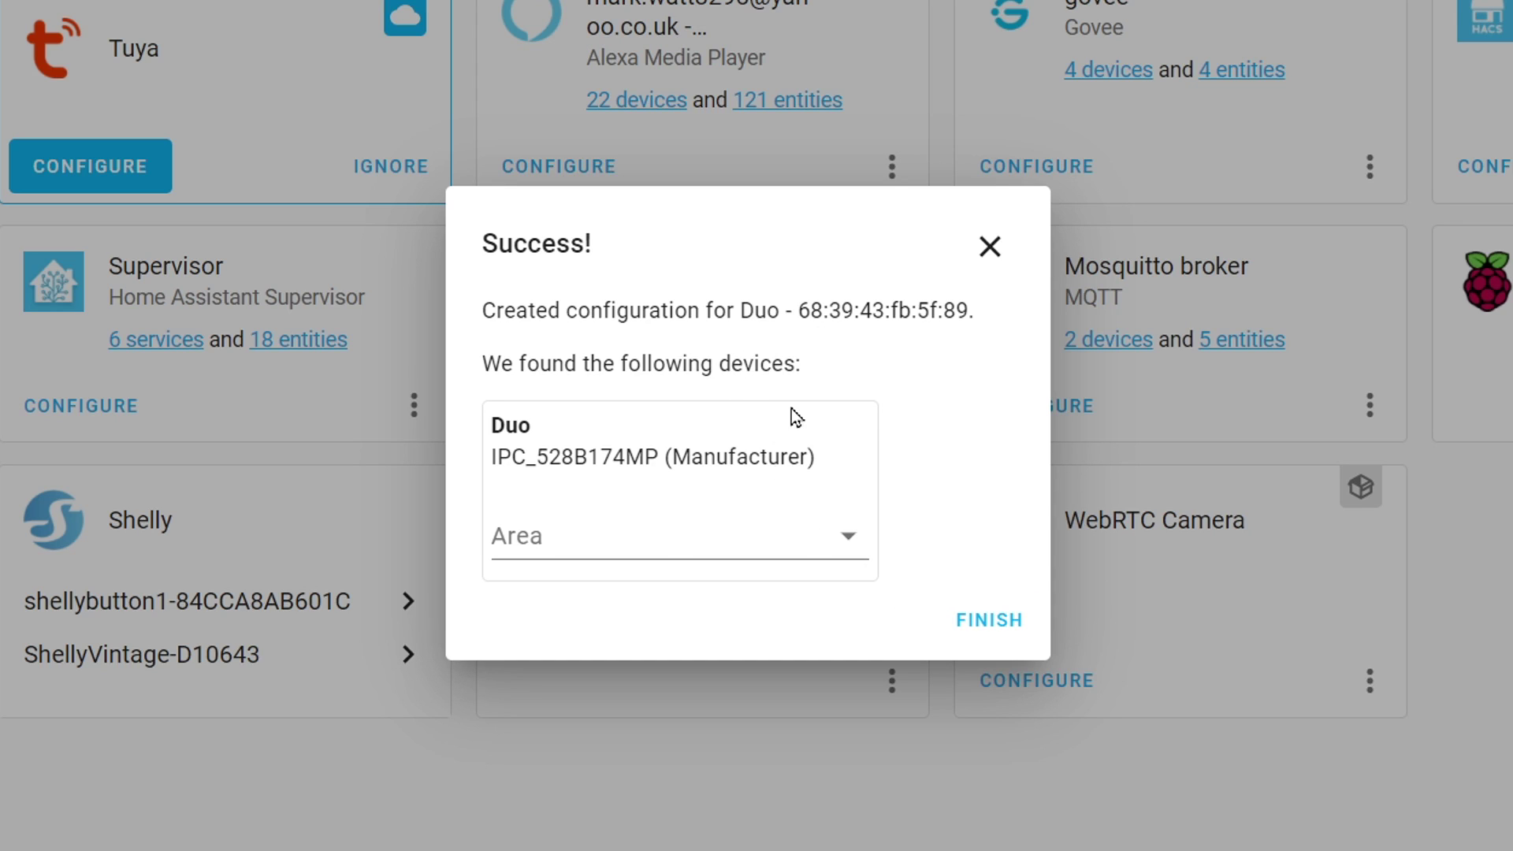
{"action": "left_click", "coordinate": [971, 623]}
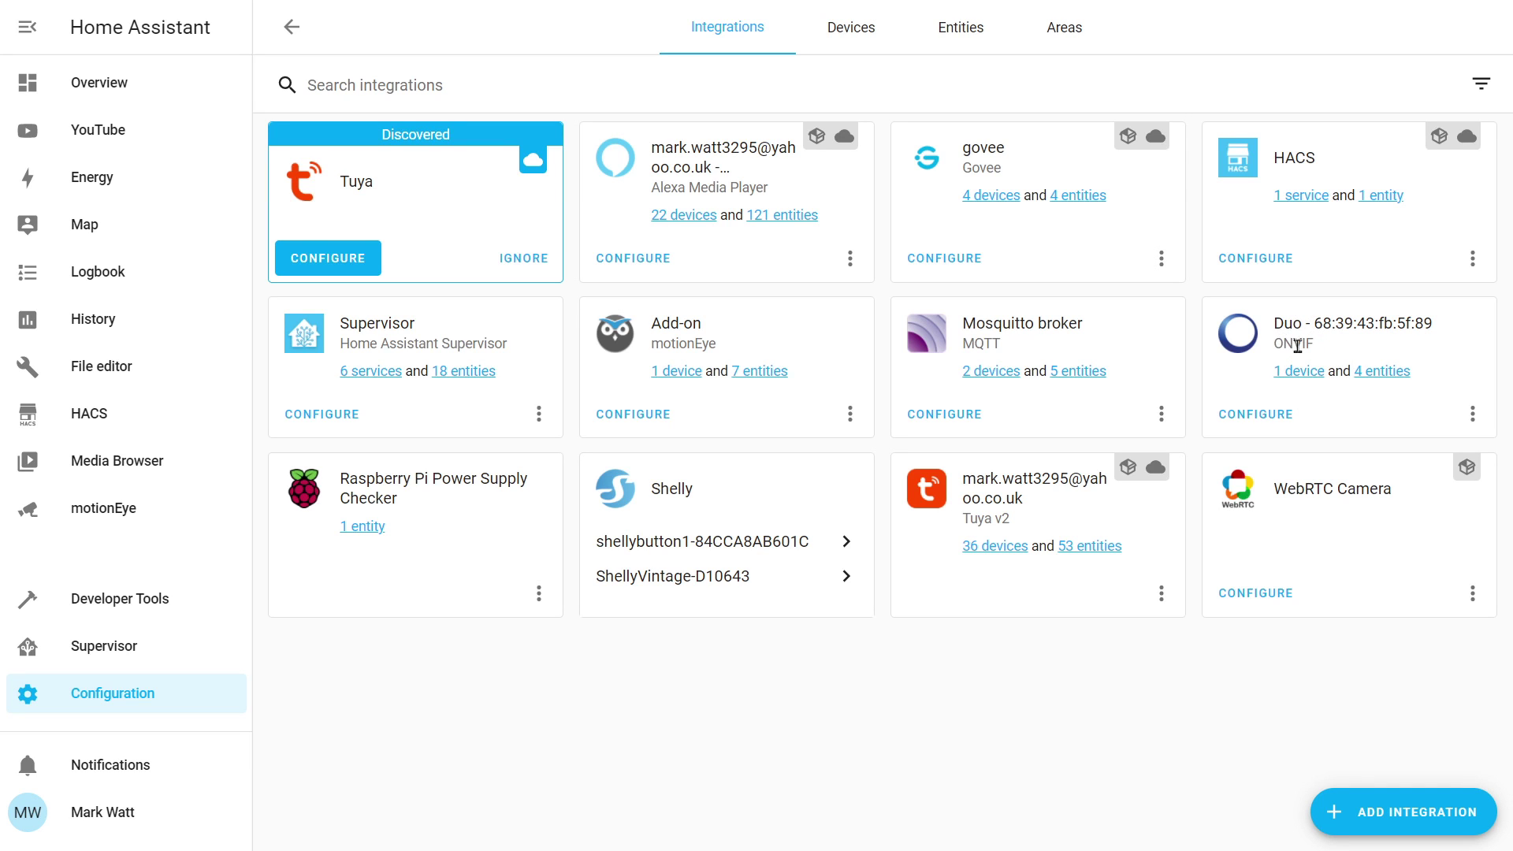
Open the Duo device page from the ONVIF card's '1 device' link
{"action": "left_click", "coordinate": [1299, 372]}
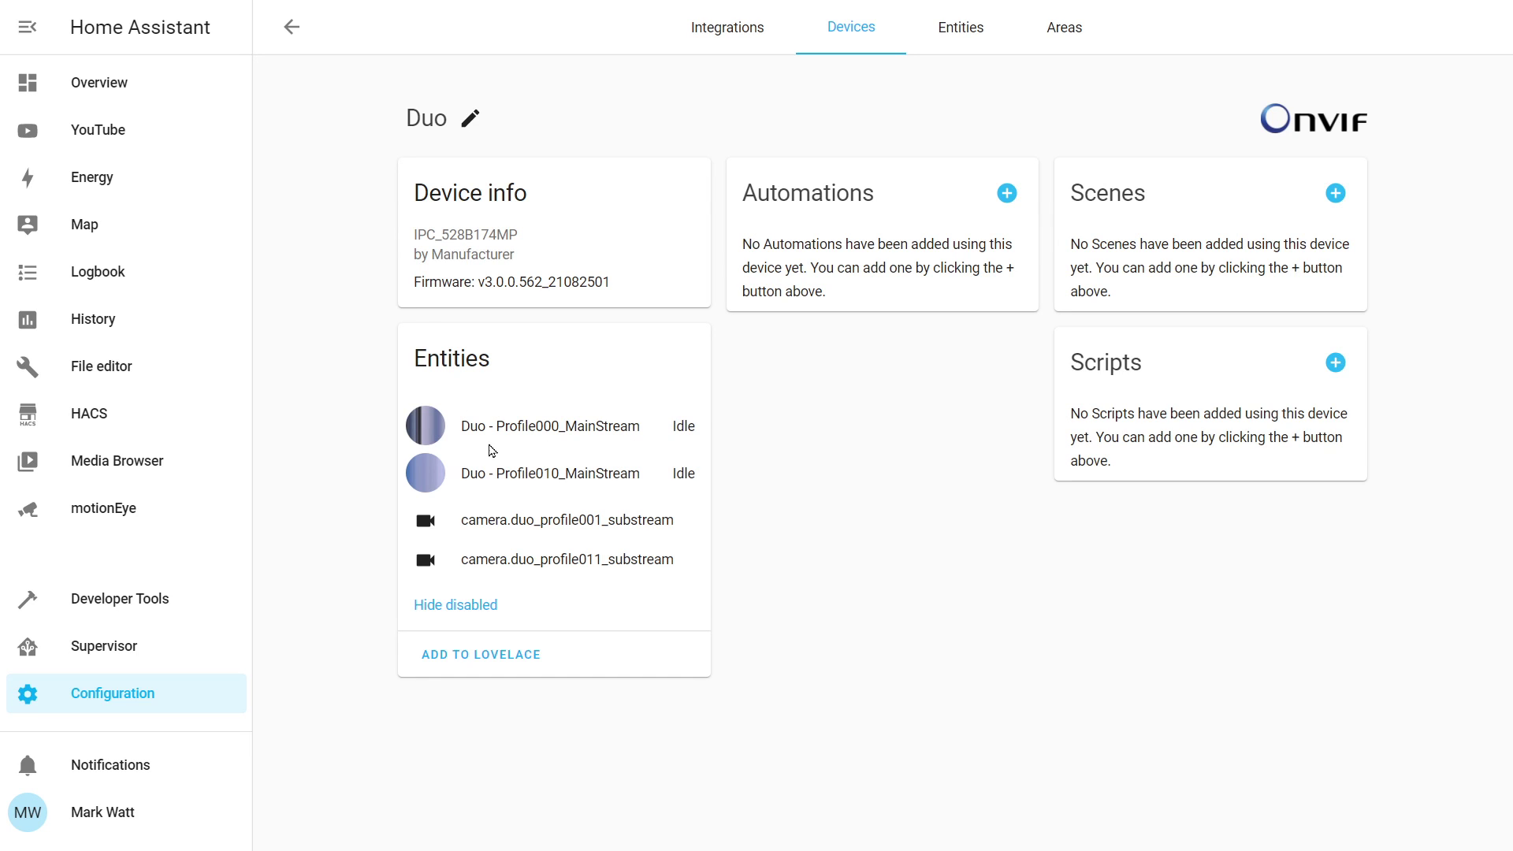
Open the Profile000_MainStream entity and play its live camera stream
{"action": "left_click", "coordinate": [425, 434]}
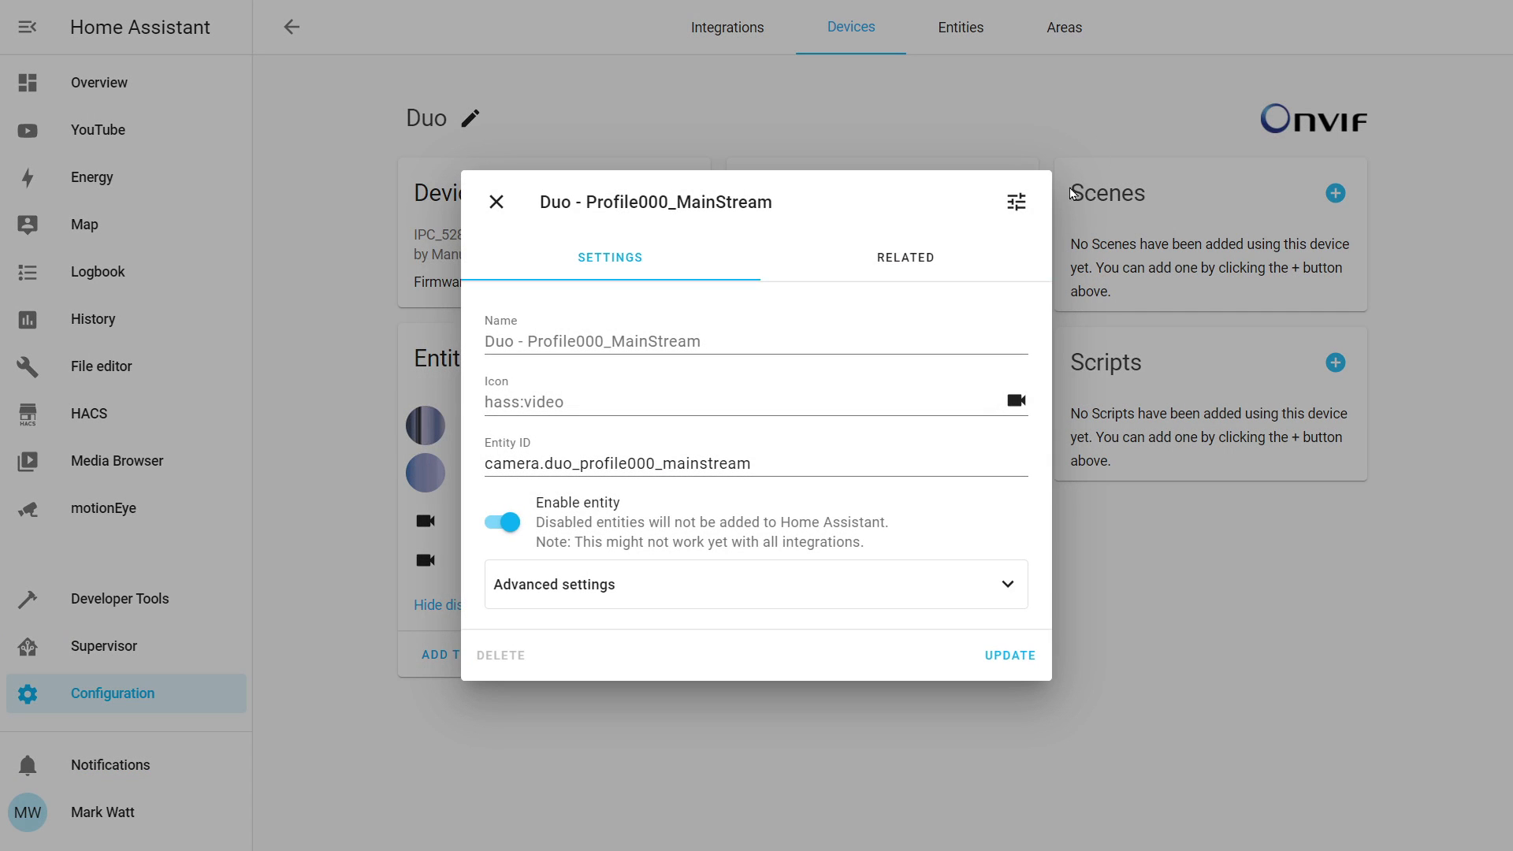
{"action": "left_click", "coordinate": [1016, 205]}
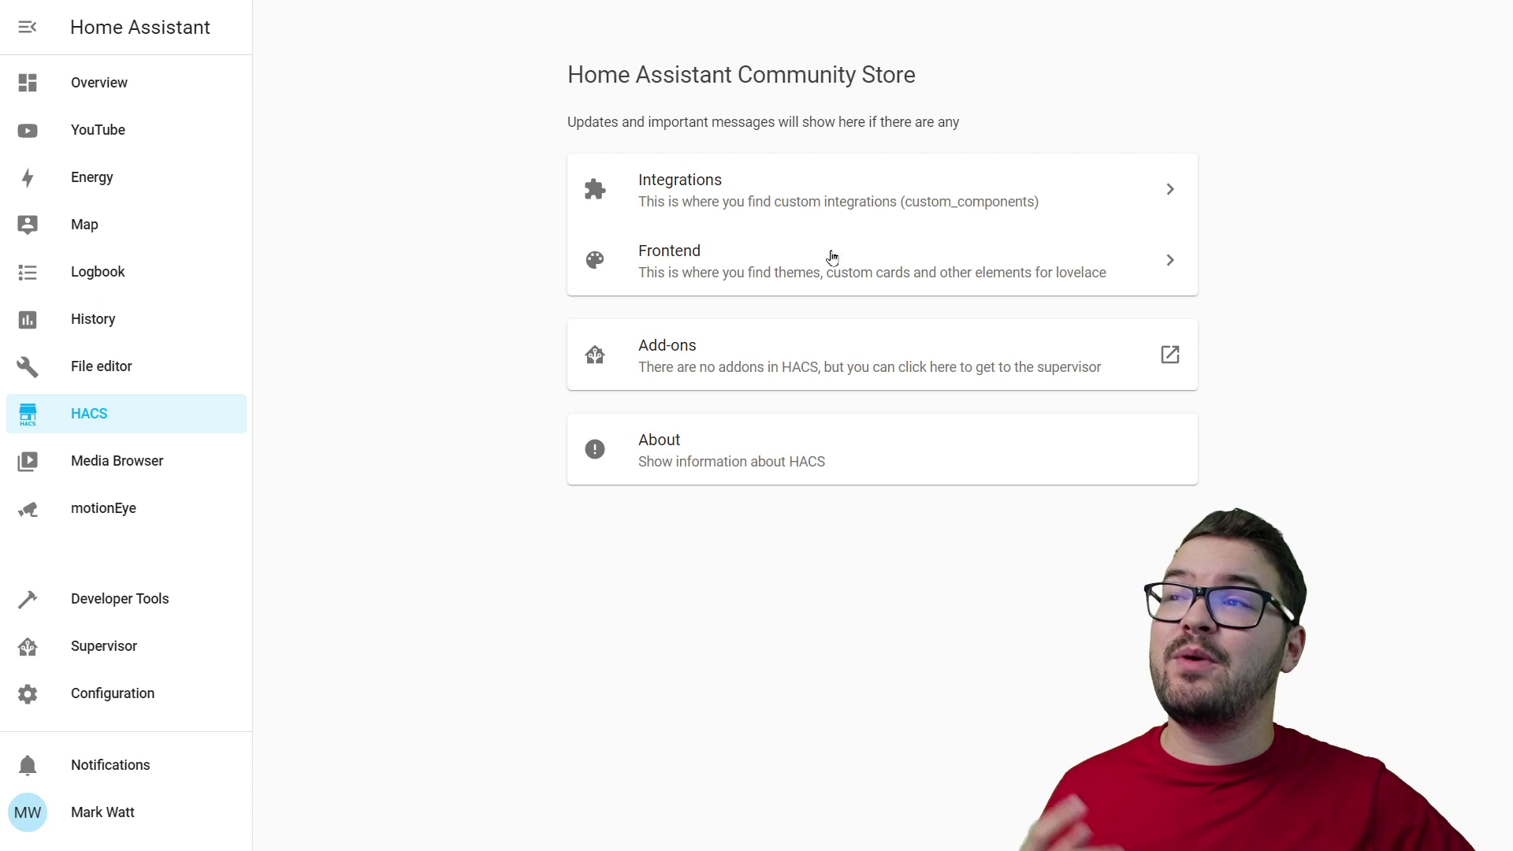
Paste the reolink_dev repository URL into HACS custom repositories with category Integration and add it
{"action": "left_click", "coordinate": [782, 192]}
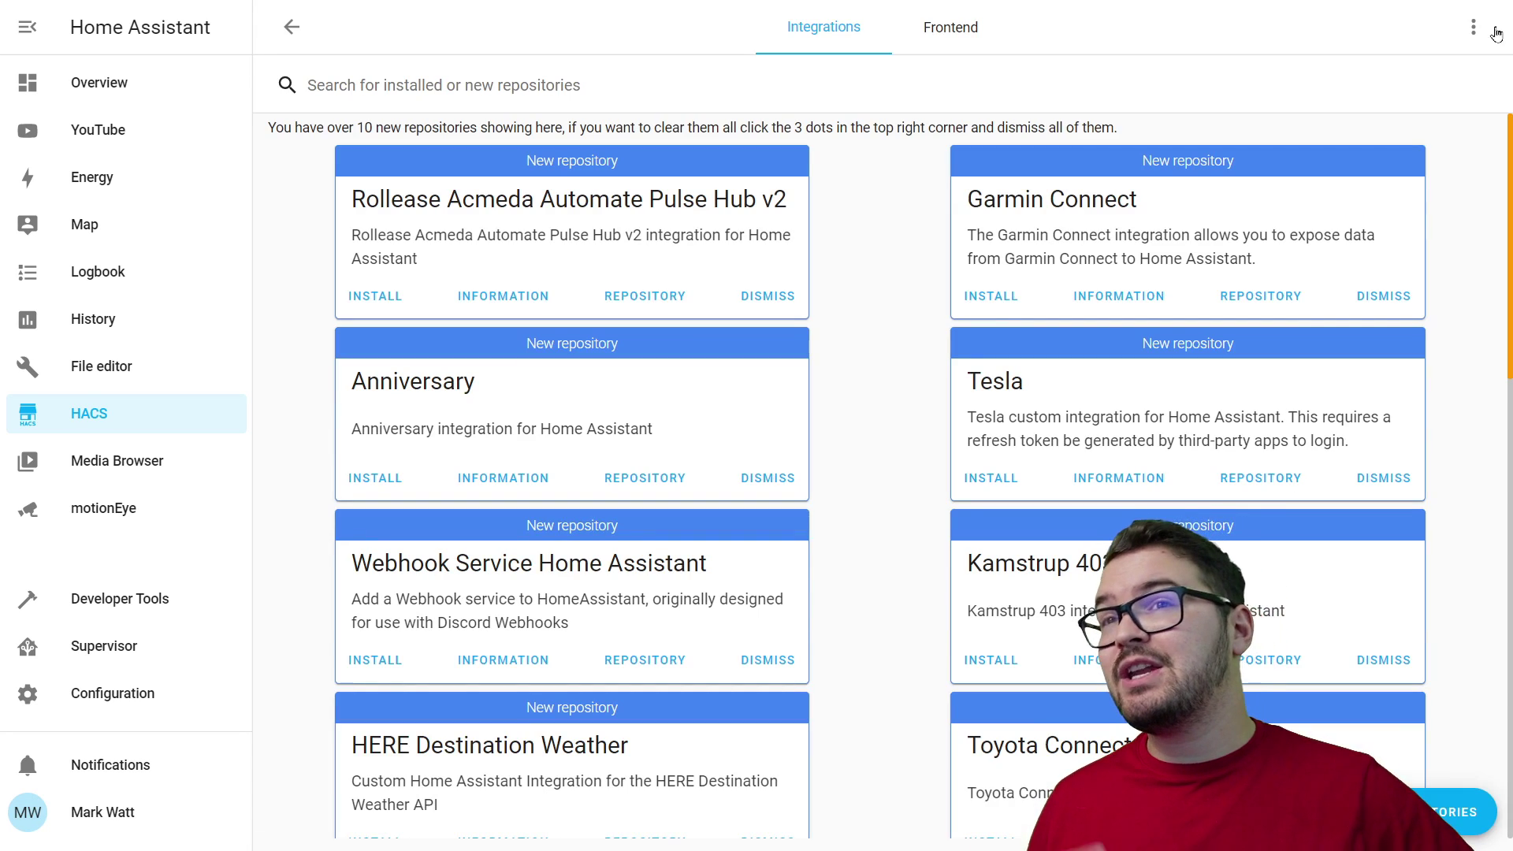
{"action": "left_click", "coordinate": [1473, 30]}
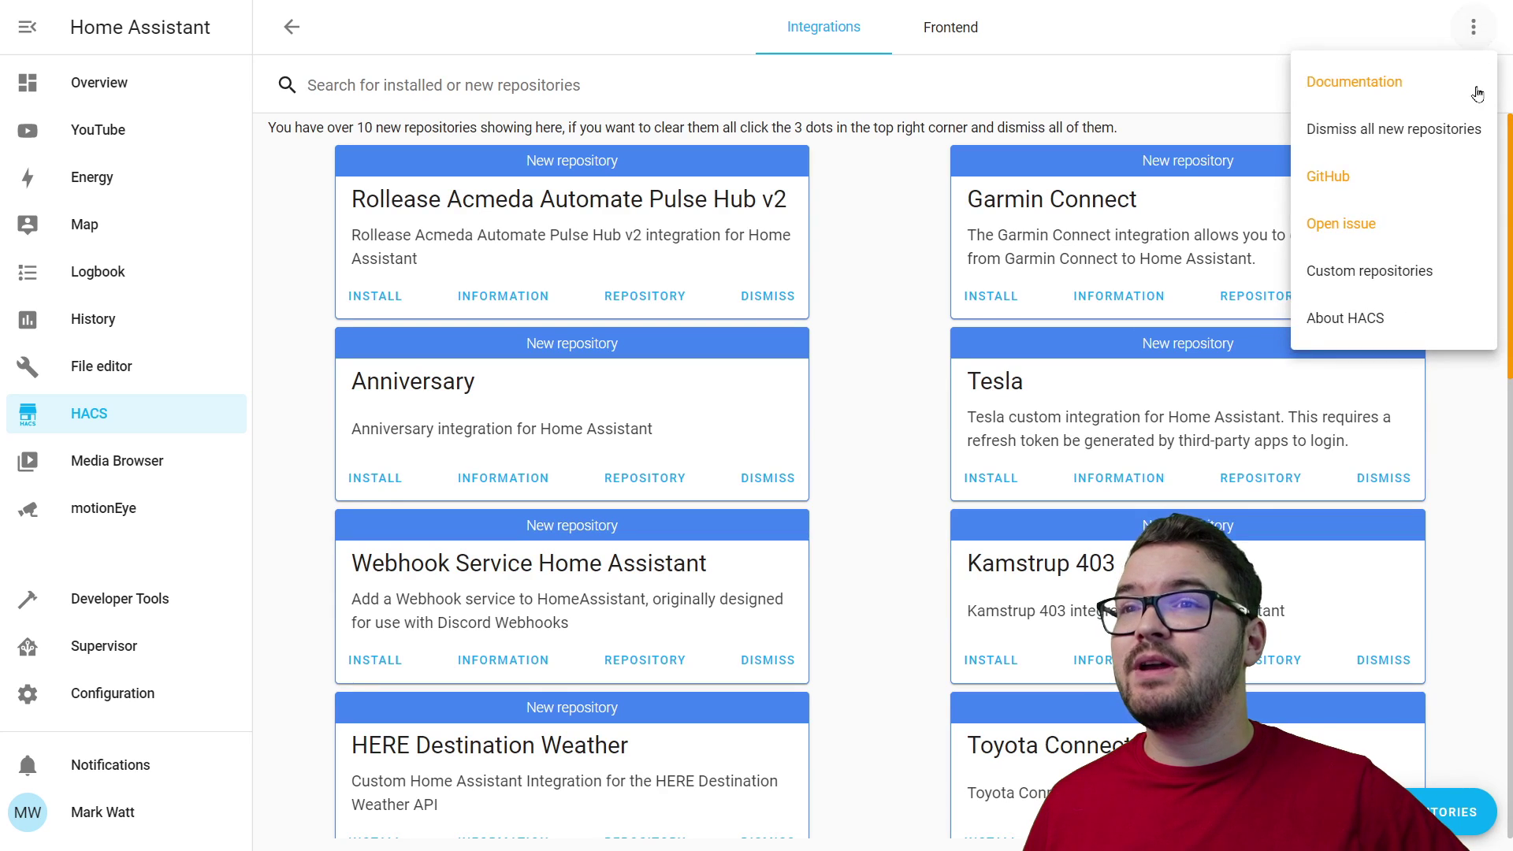
{"action": "left_click", "coordinate": [1389, 270]}
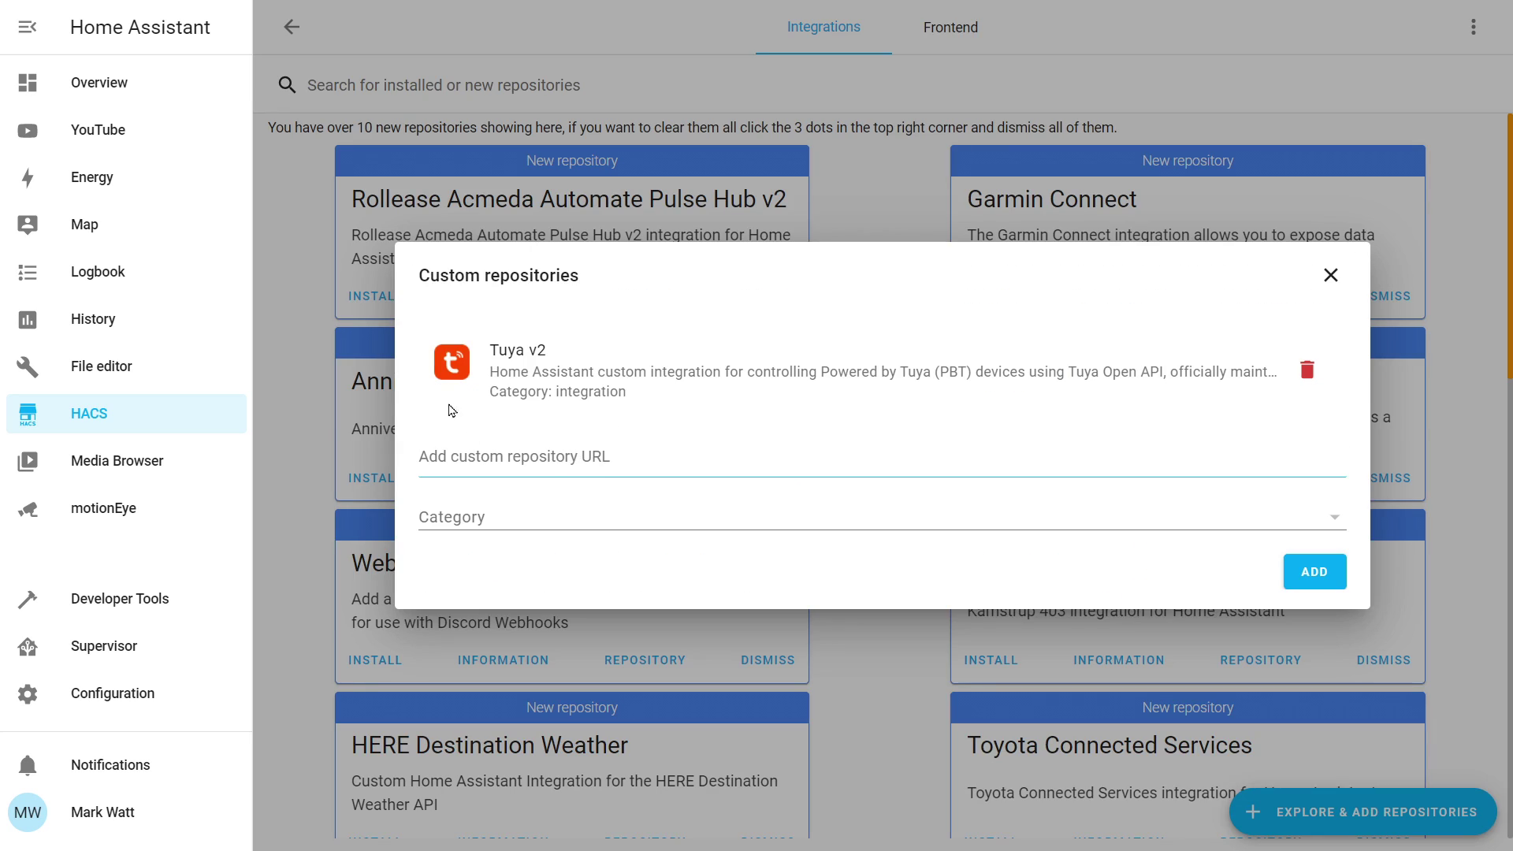
{"action": "left_click", "coordinate": [551, 456]}
{"action": "type", "text": "https://github.com/fwestenberg/reolink_dev"}
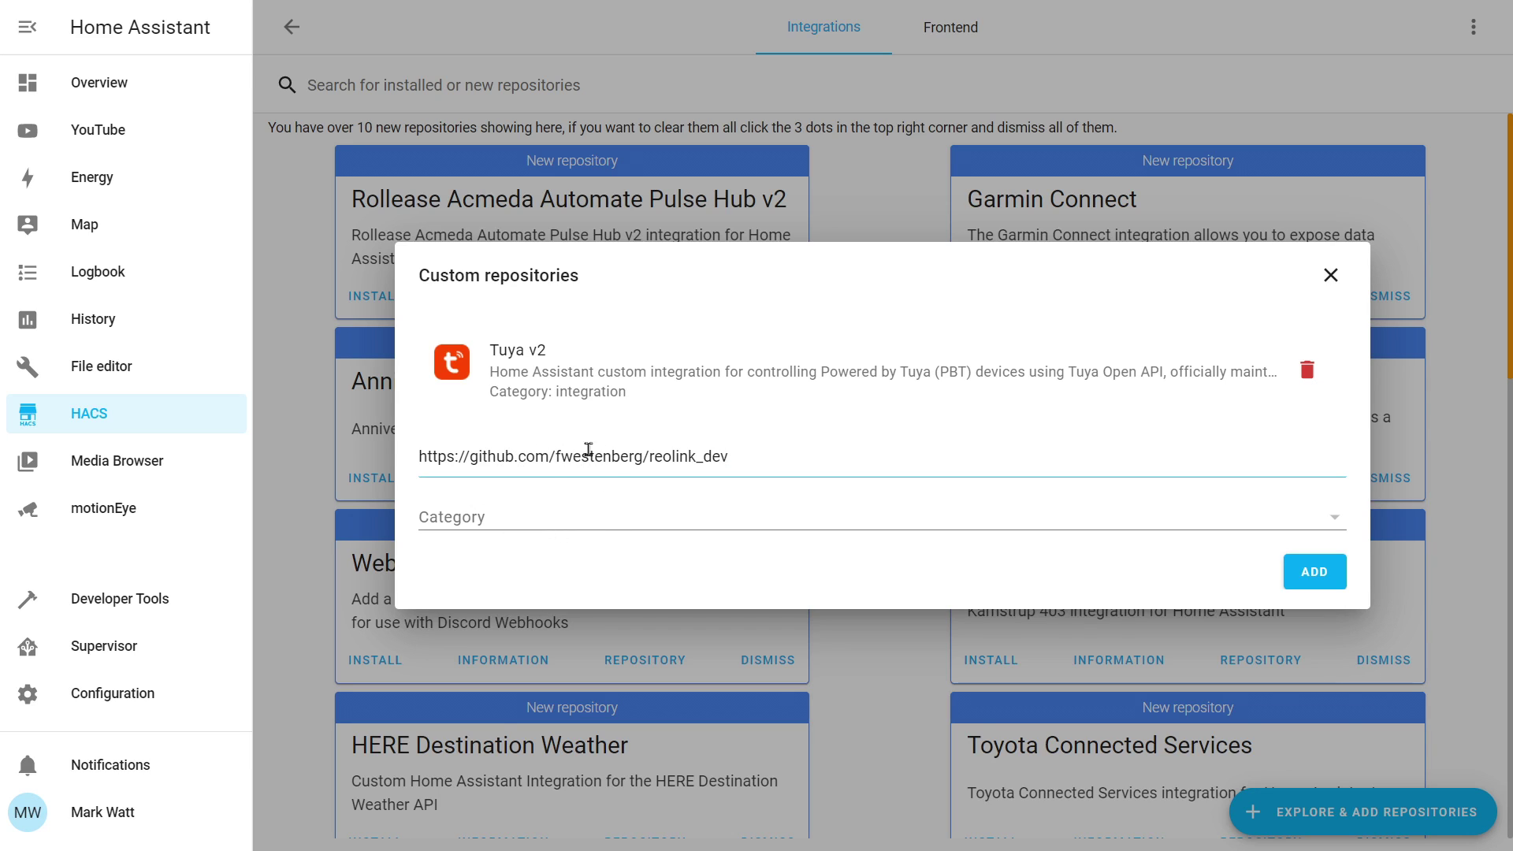
{"action": "left_click", "coordinate": [608, 519]}
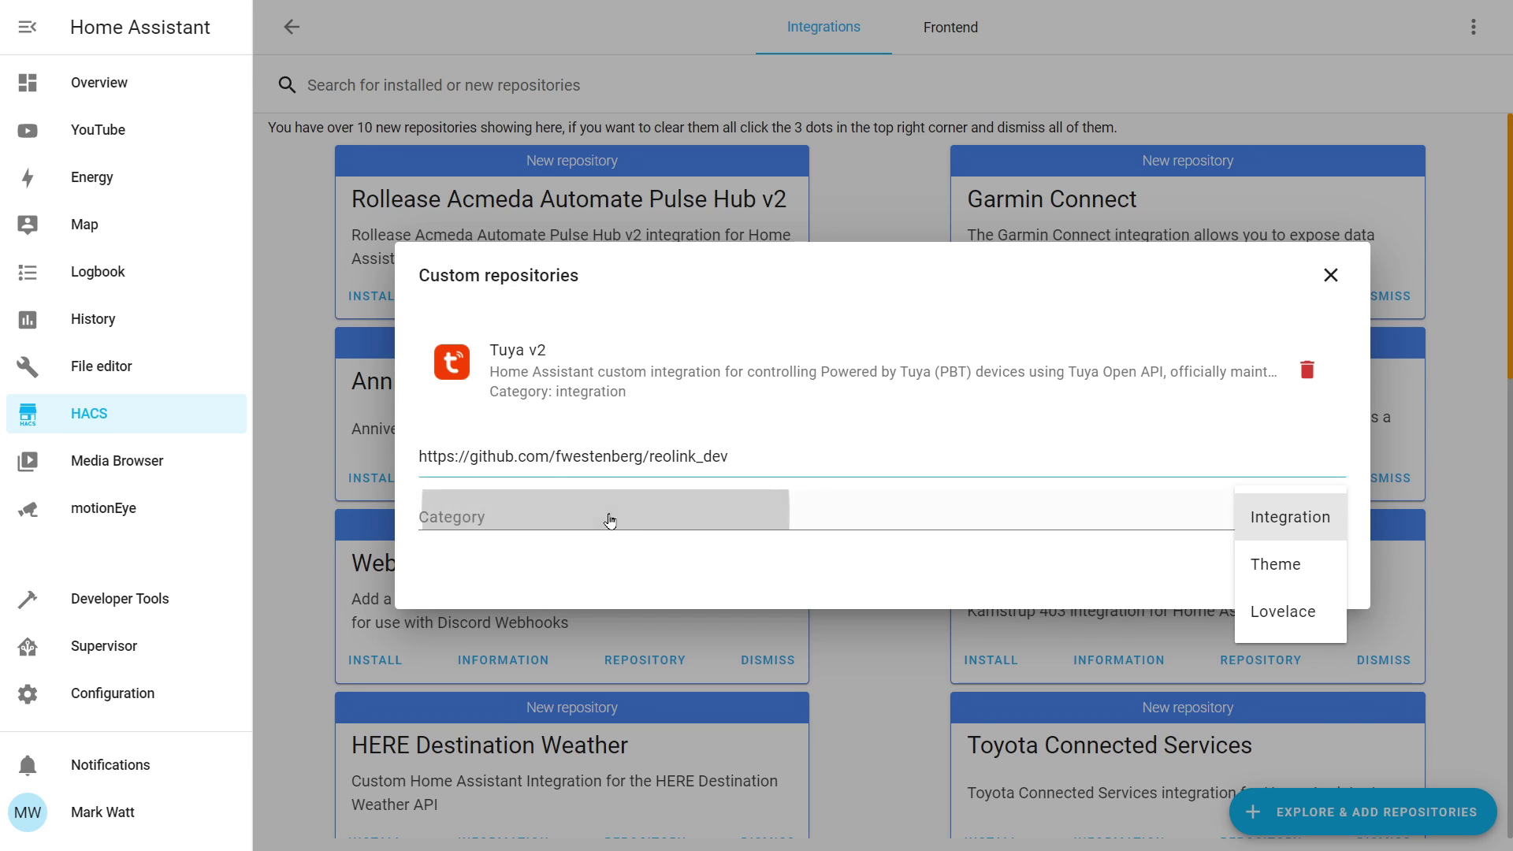
{"action": "left_click", "coordinate": [1268, 520]}
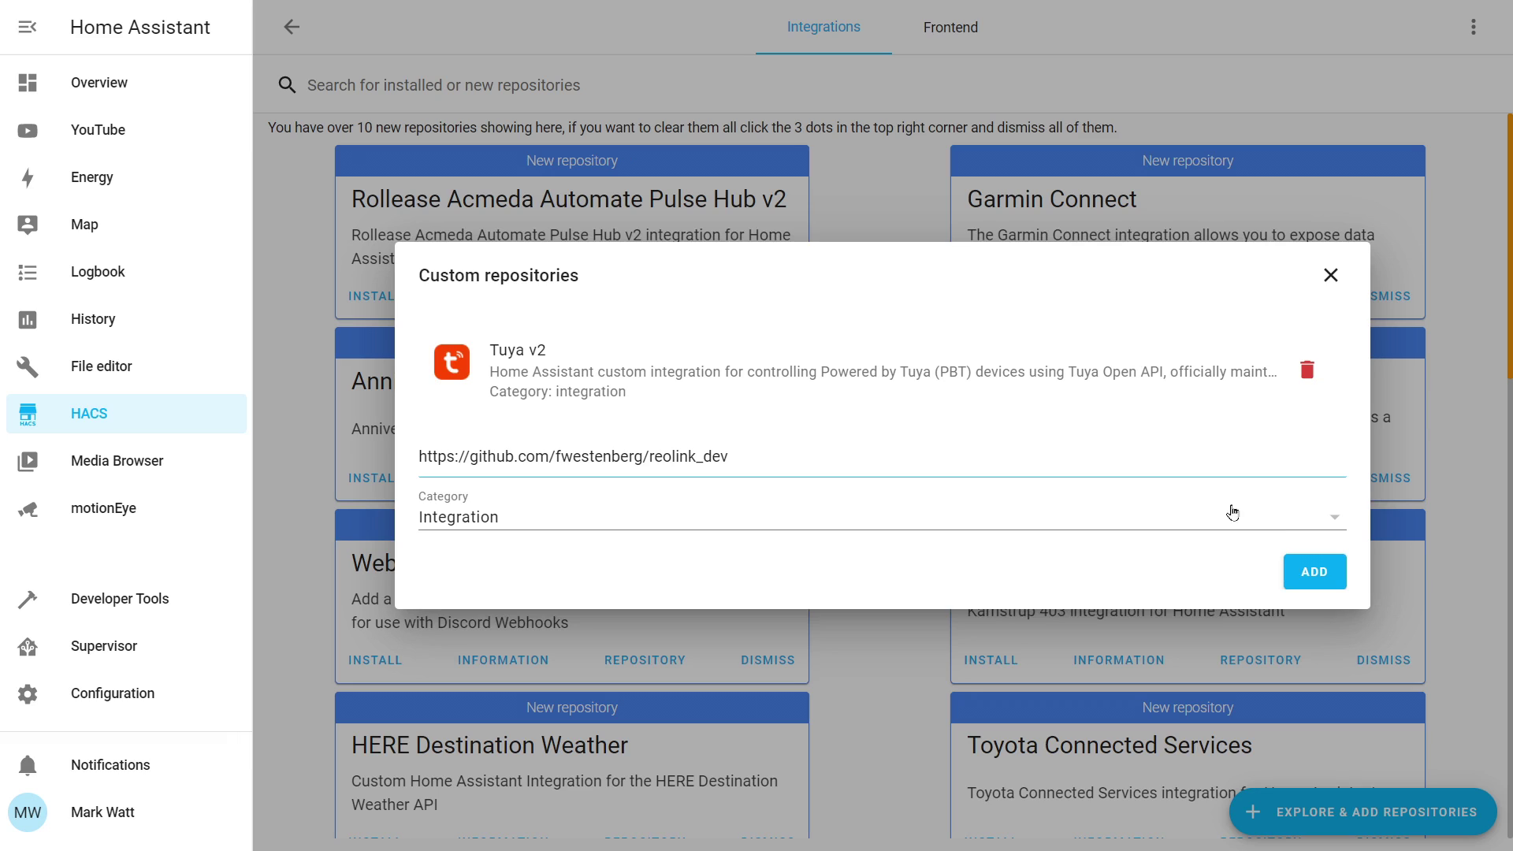
{"action": "left_click", "coordinate": [1320, 582]}
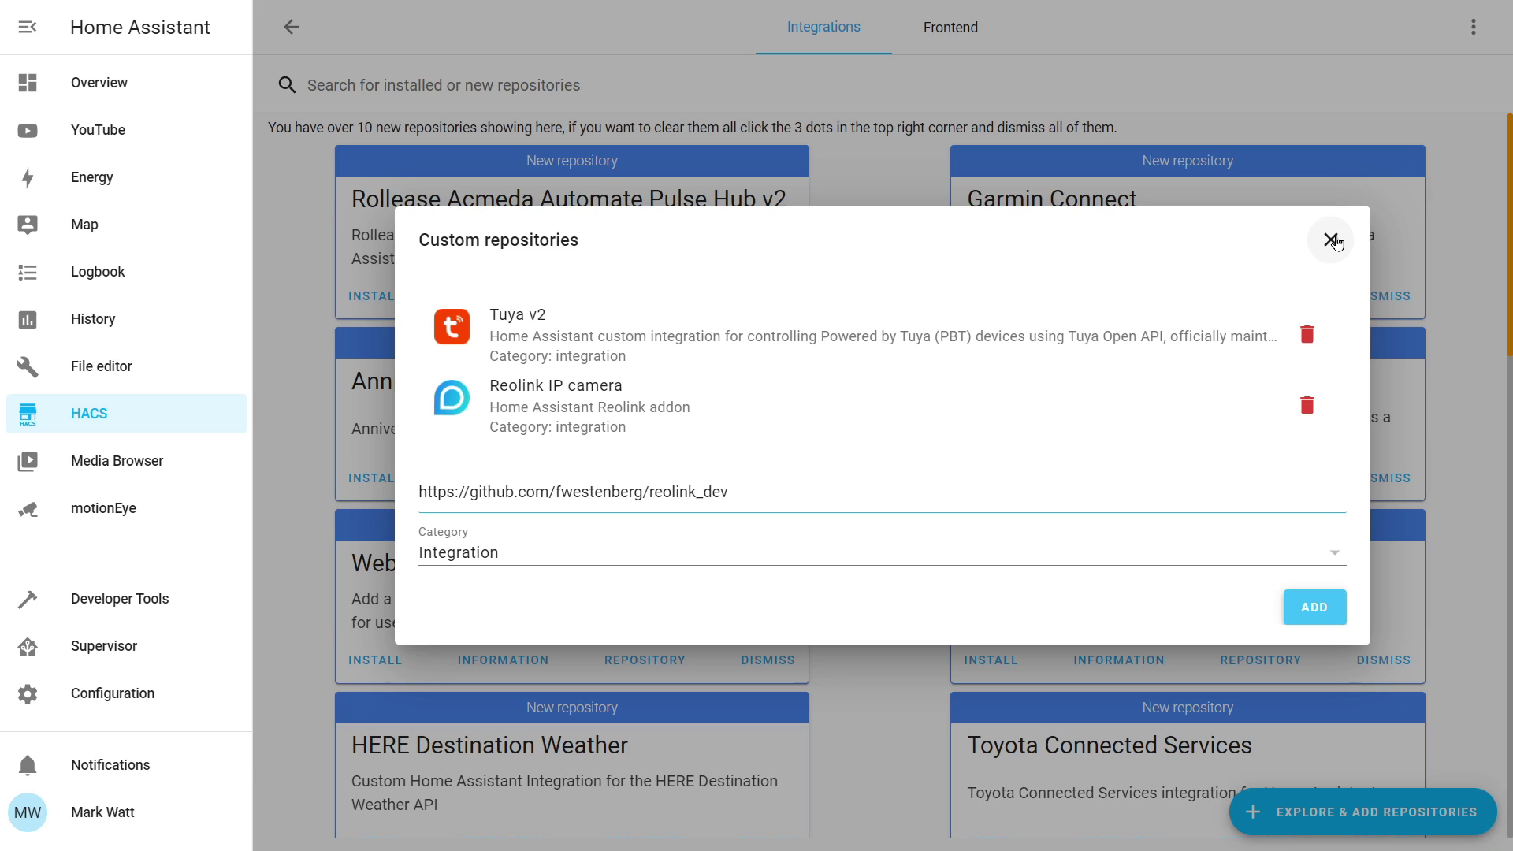
{"action": "left_click", "coordinate": [1331, 242]}
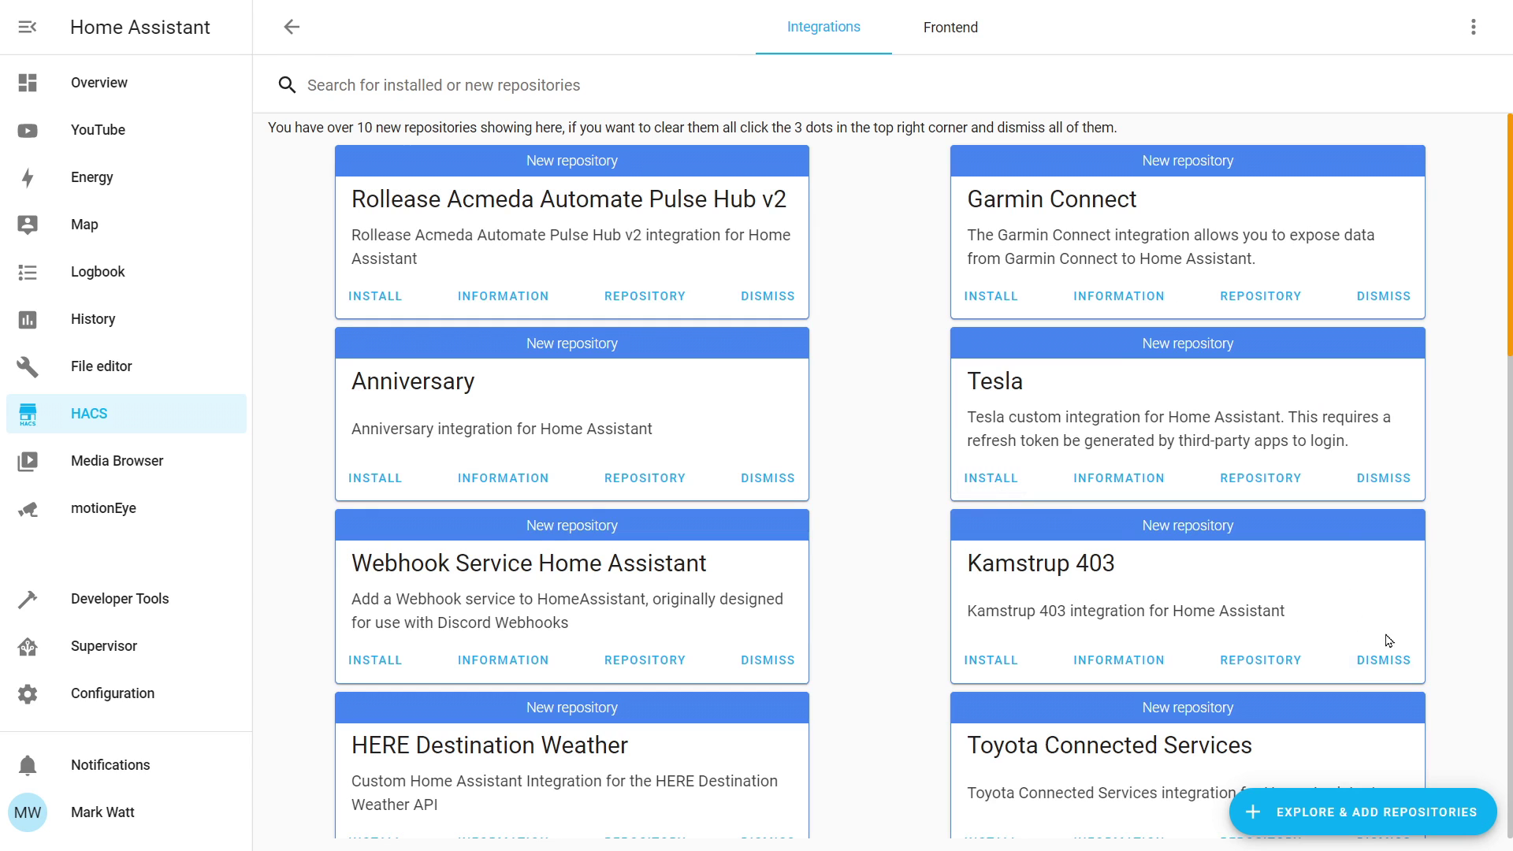
Search 'reo' in HACS and install Reolink IP camera version v0.20
{"action": "left_click", "coordinate": [1439, 822]}
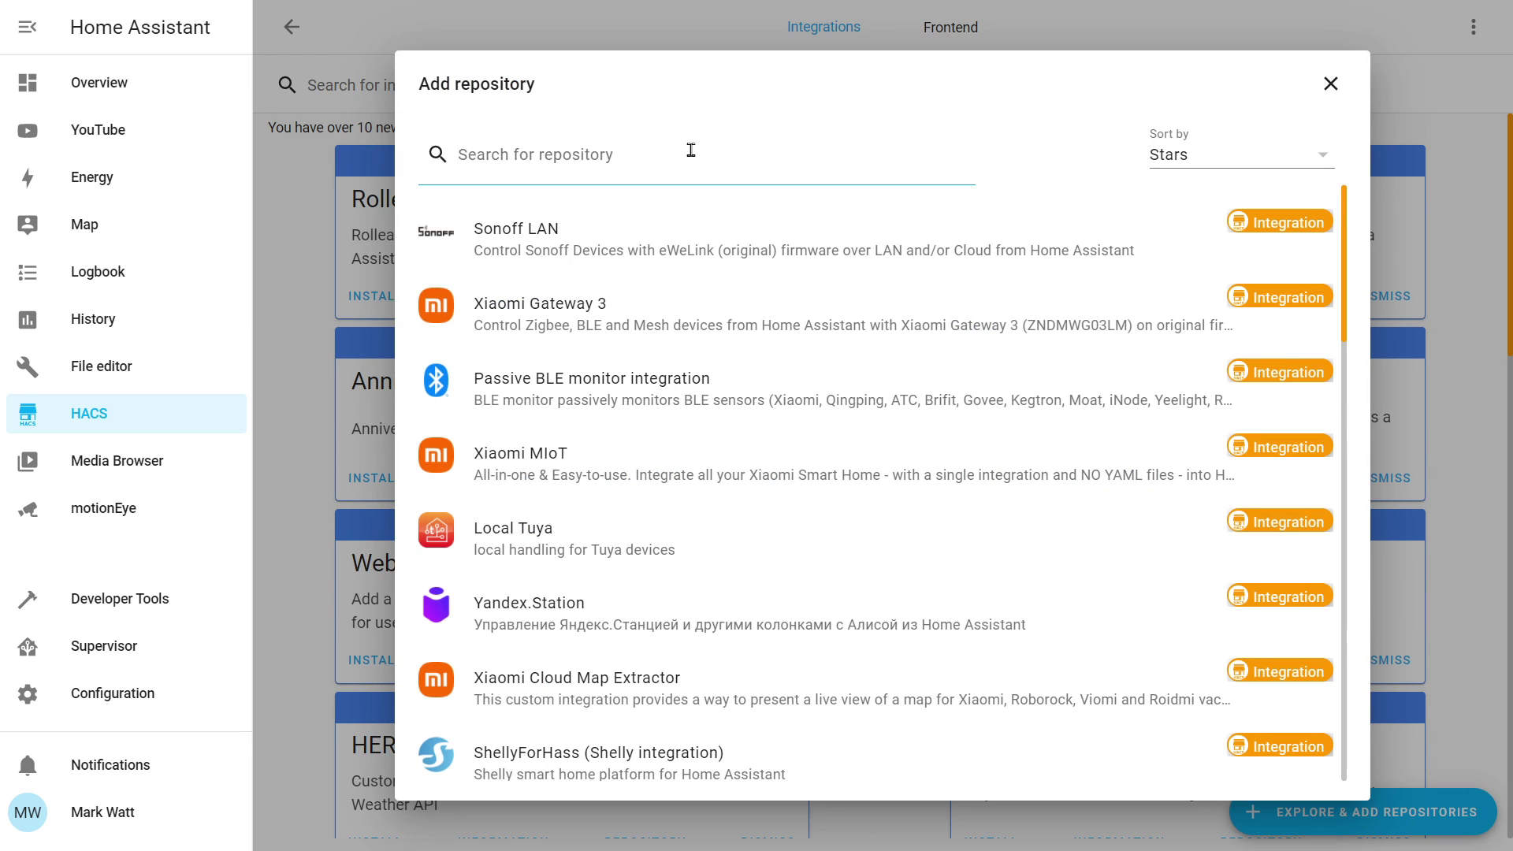
{"action": "type", "text": "reo"}
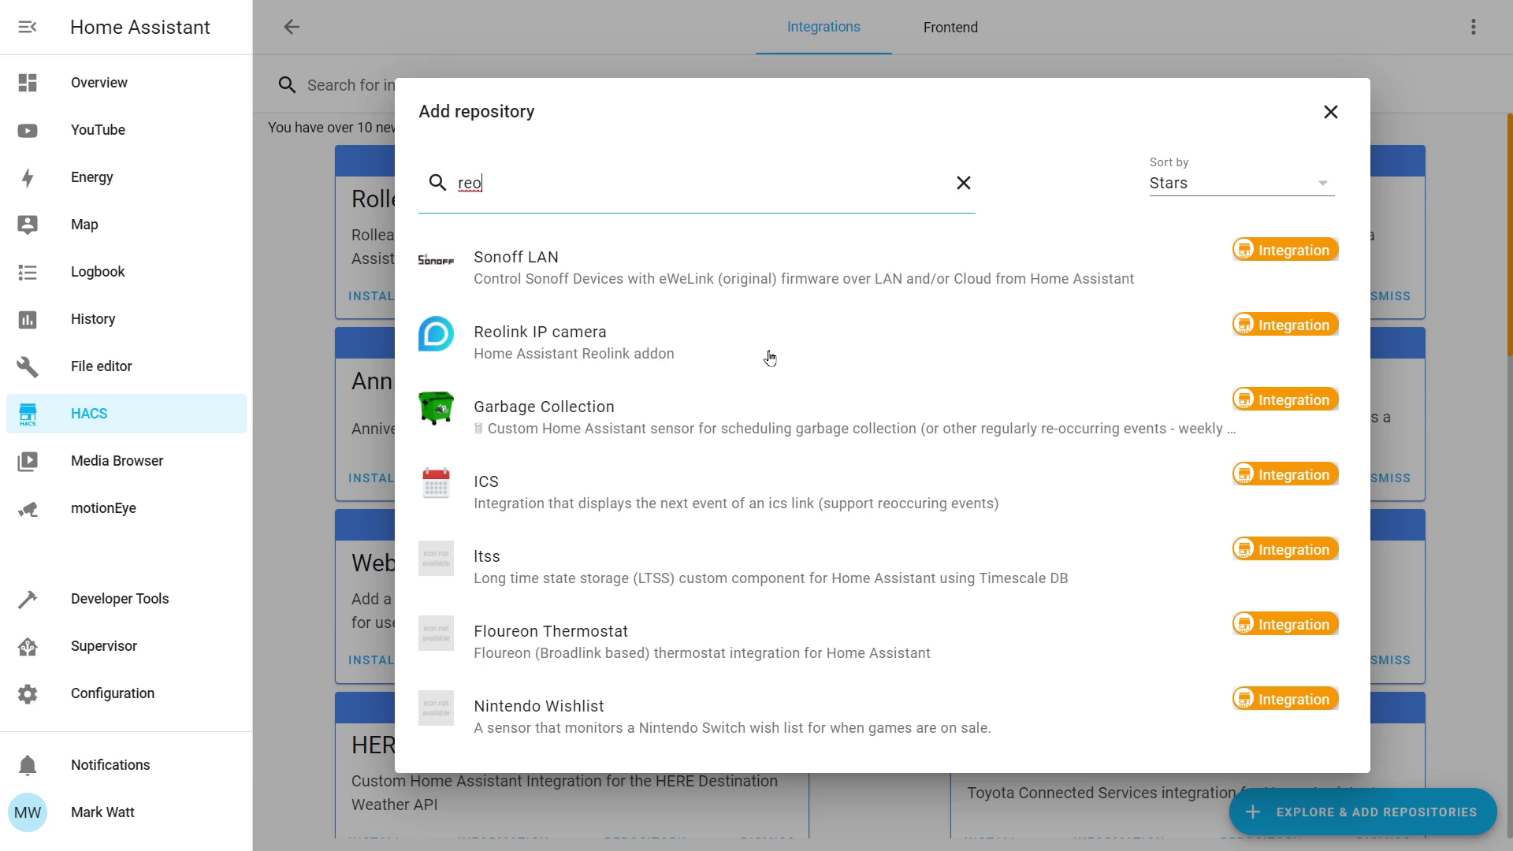
{"action": "left_click", "coordinate": [686, 341]}
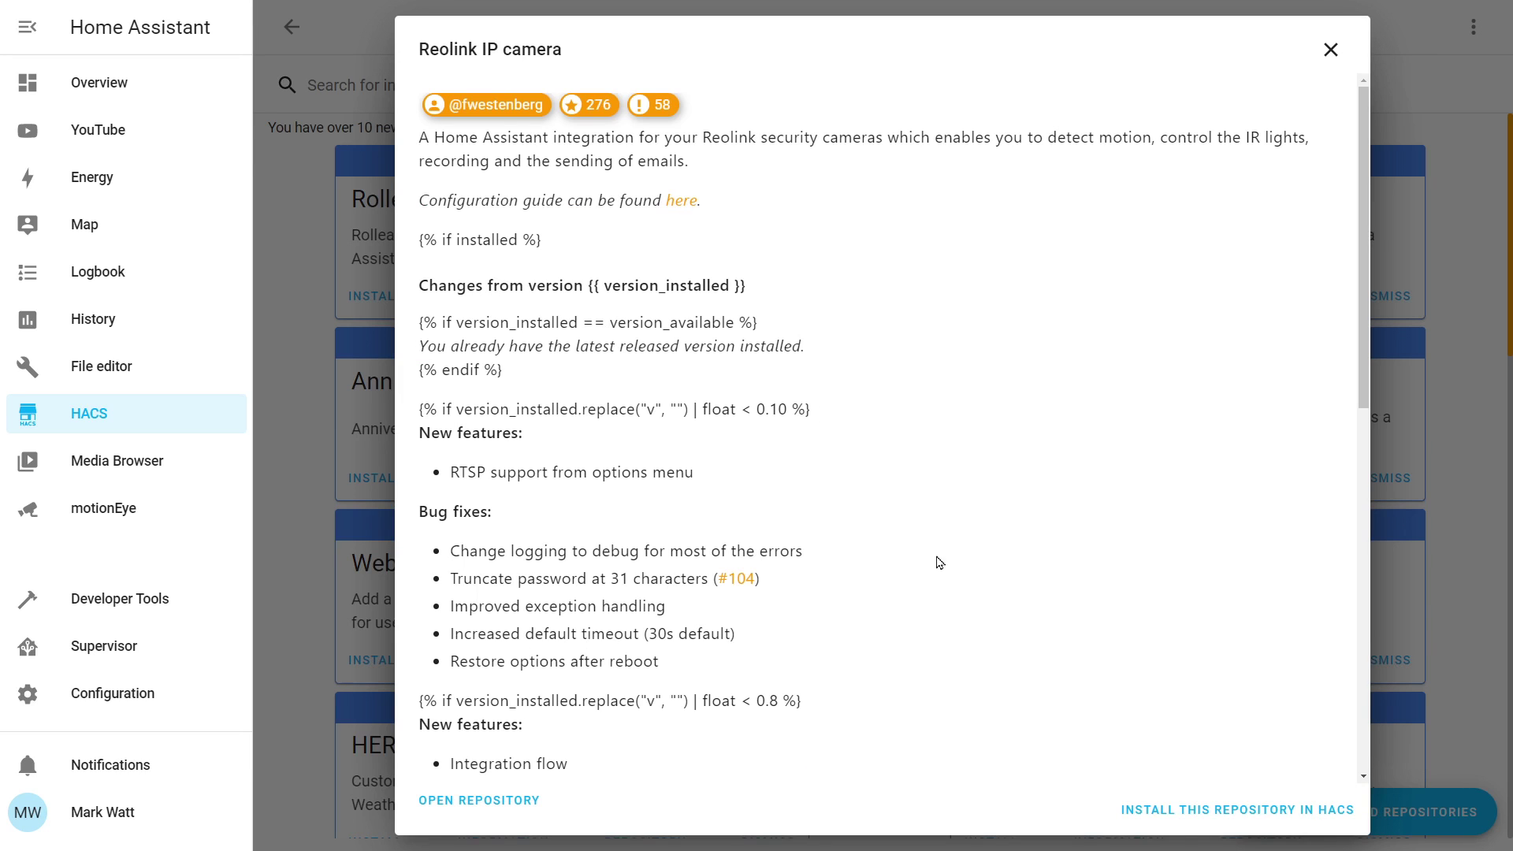
{"action": "left_click", "coordinate": [1273, 810]}
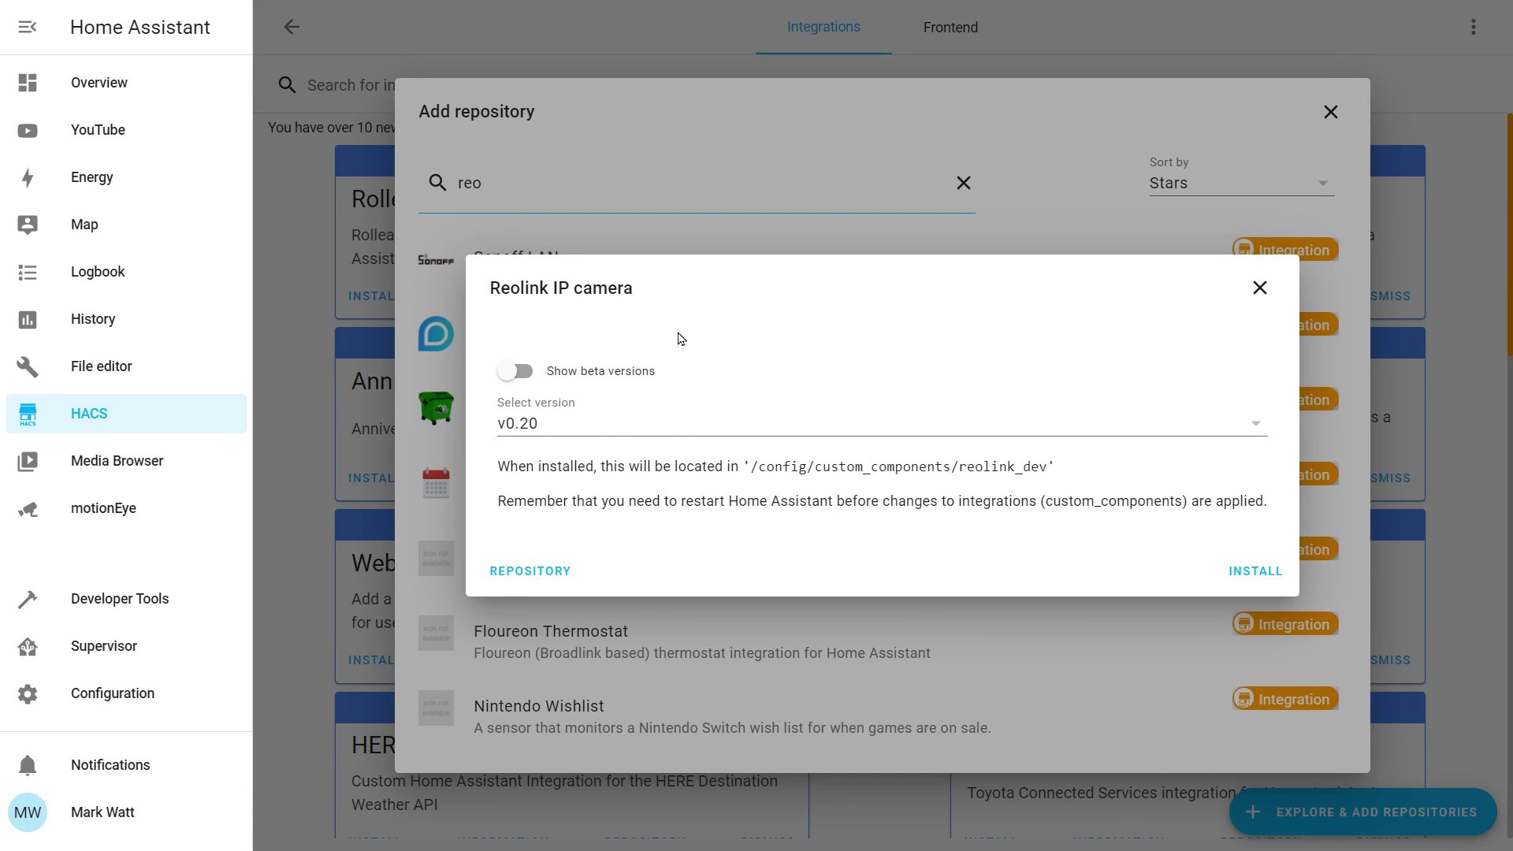
{"action": "left_click", "coordinate": [1252, 570]}
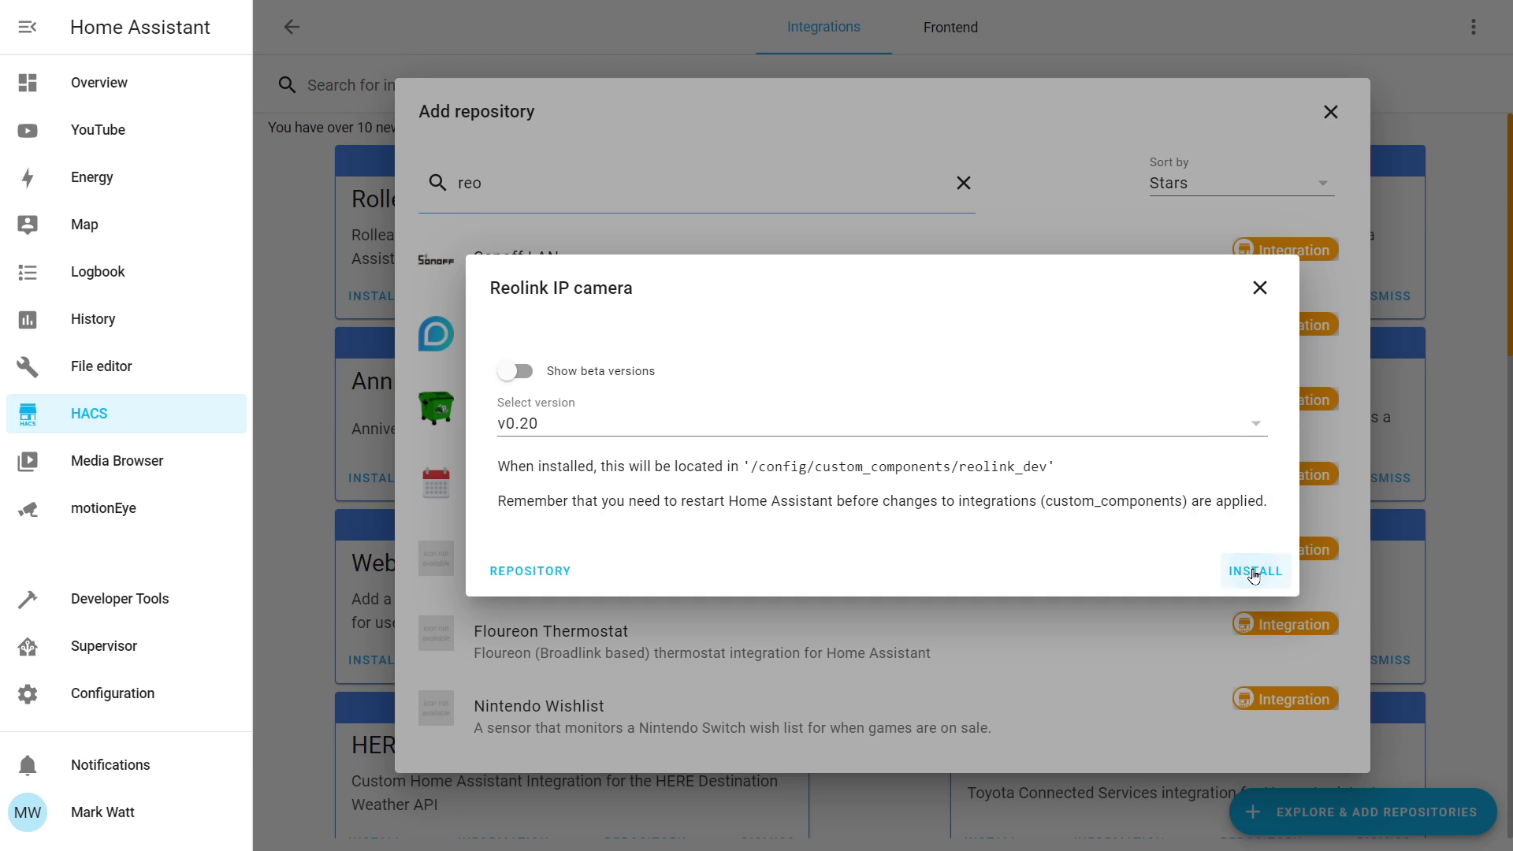
{"action": "scroll", "coordinate": [895, 425], "scroll_direction": "down", "scroll_amount": 3}
{"action": "scroll", "coordinate": [894, 425], "scroll_direction": "down", "scroll_amount": 15}
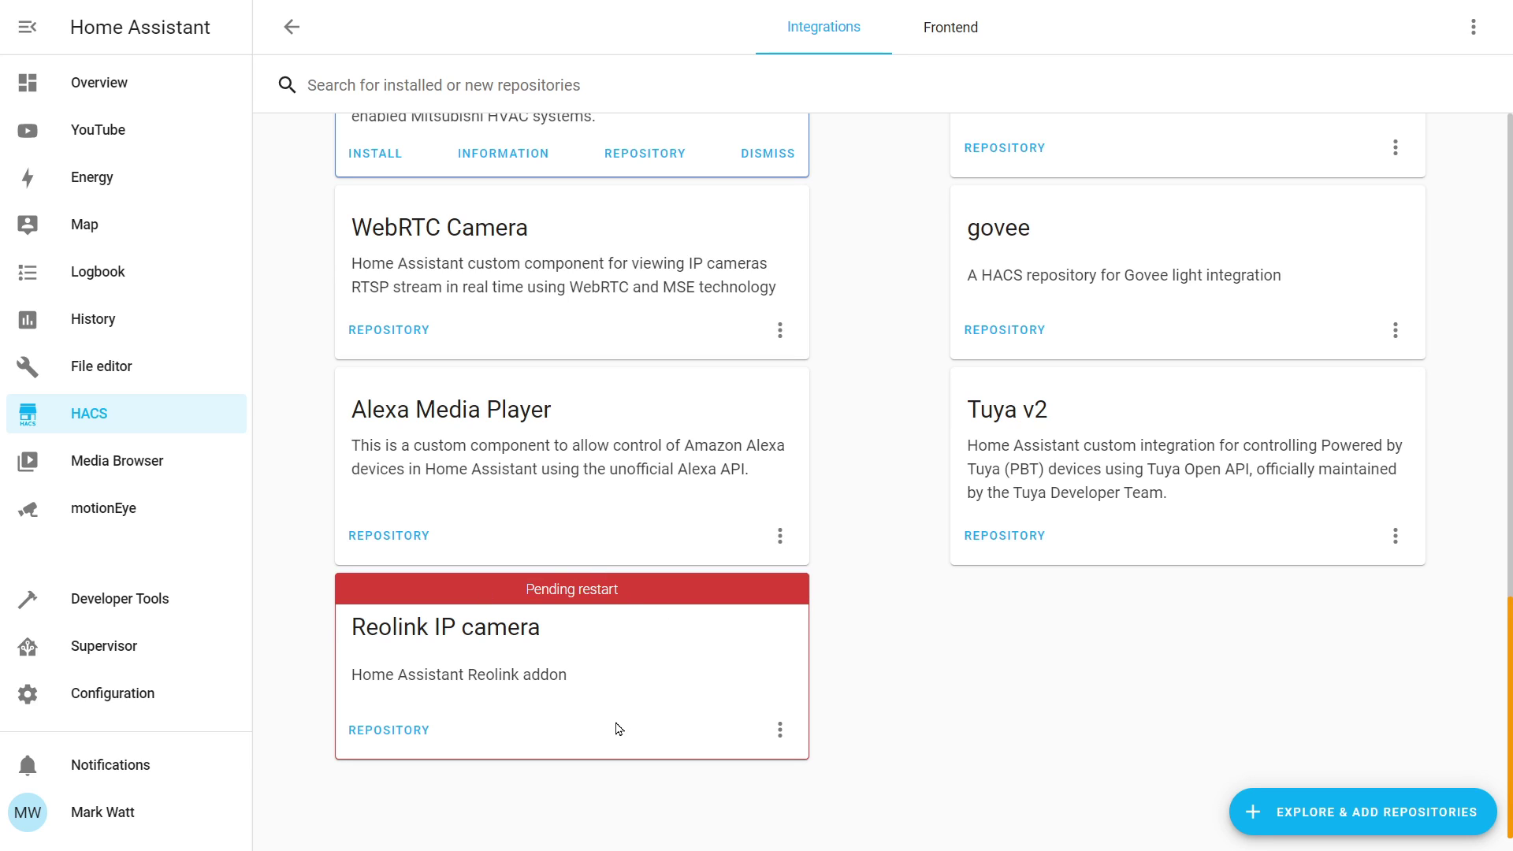
Restart the Home Assistant server to load the new integration, then reopen the Integrations list
{"action": "left_click", "coordinate": [854, 620]}
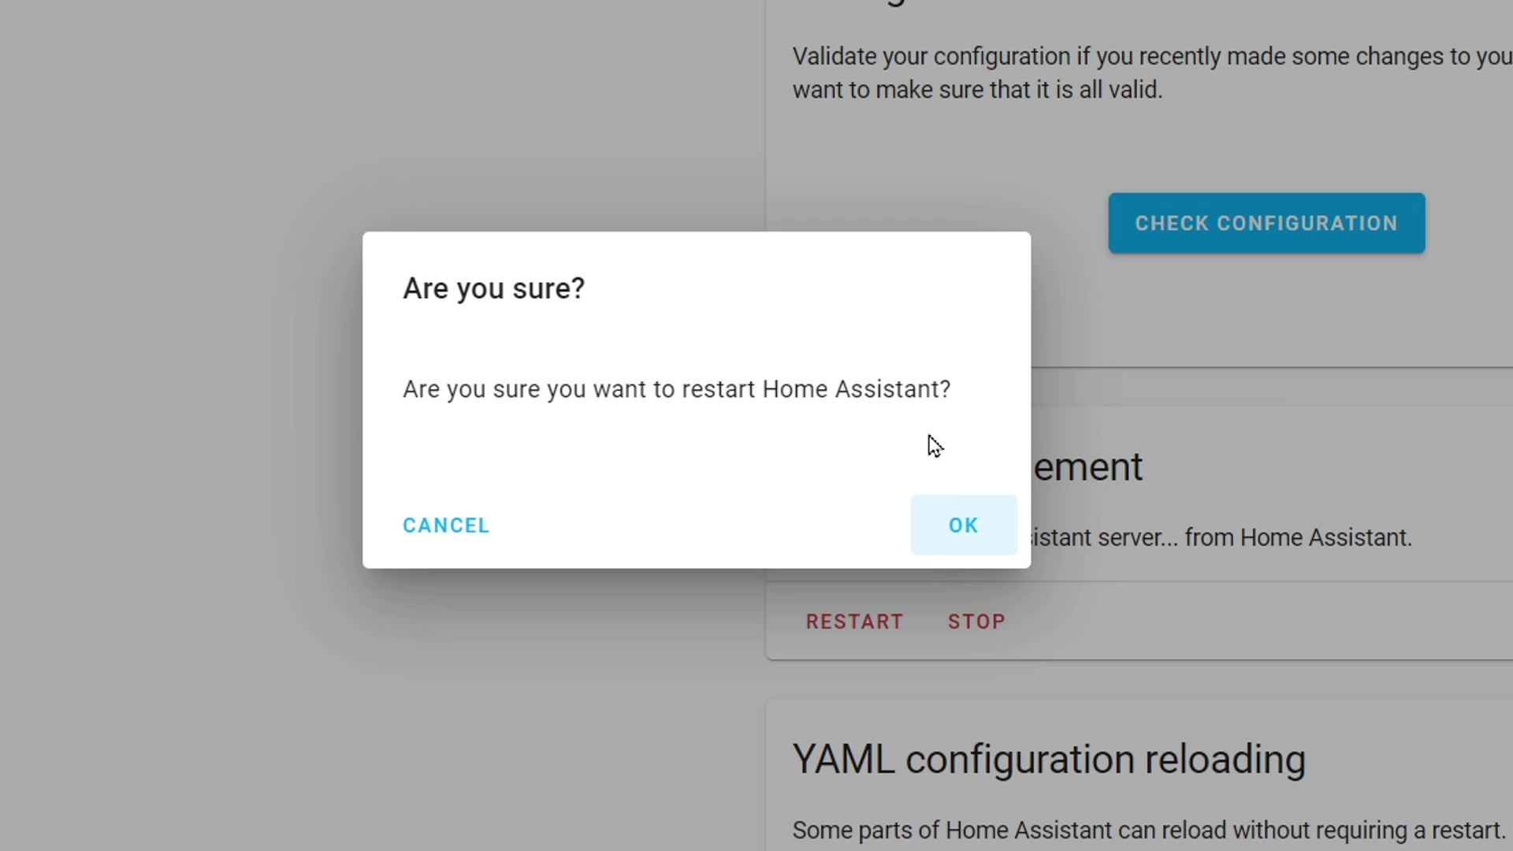
{"action": "left_click", "coordinate": [958, 526]}
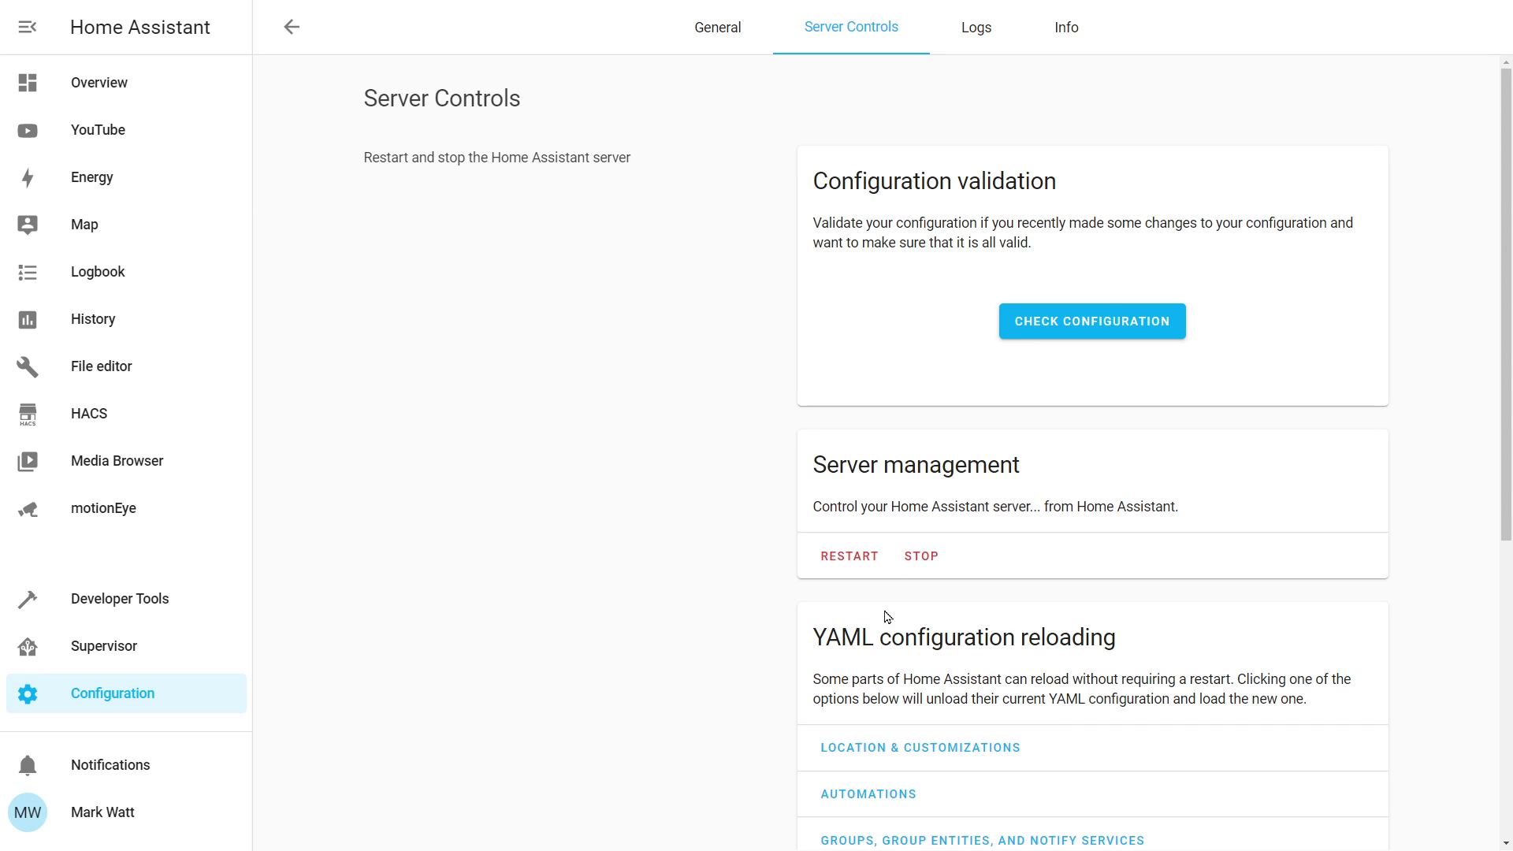
{"action": "left_click", "coordinate": [81, 703]}
{"action": "left_click", "coordinate": [958, 215]}
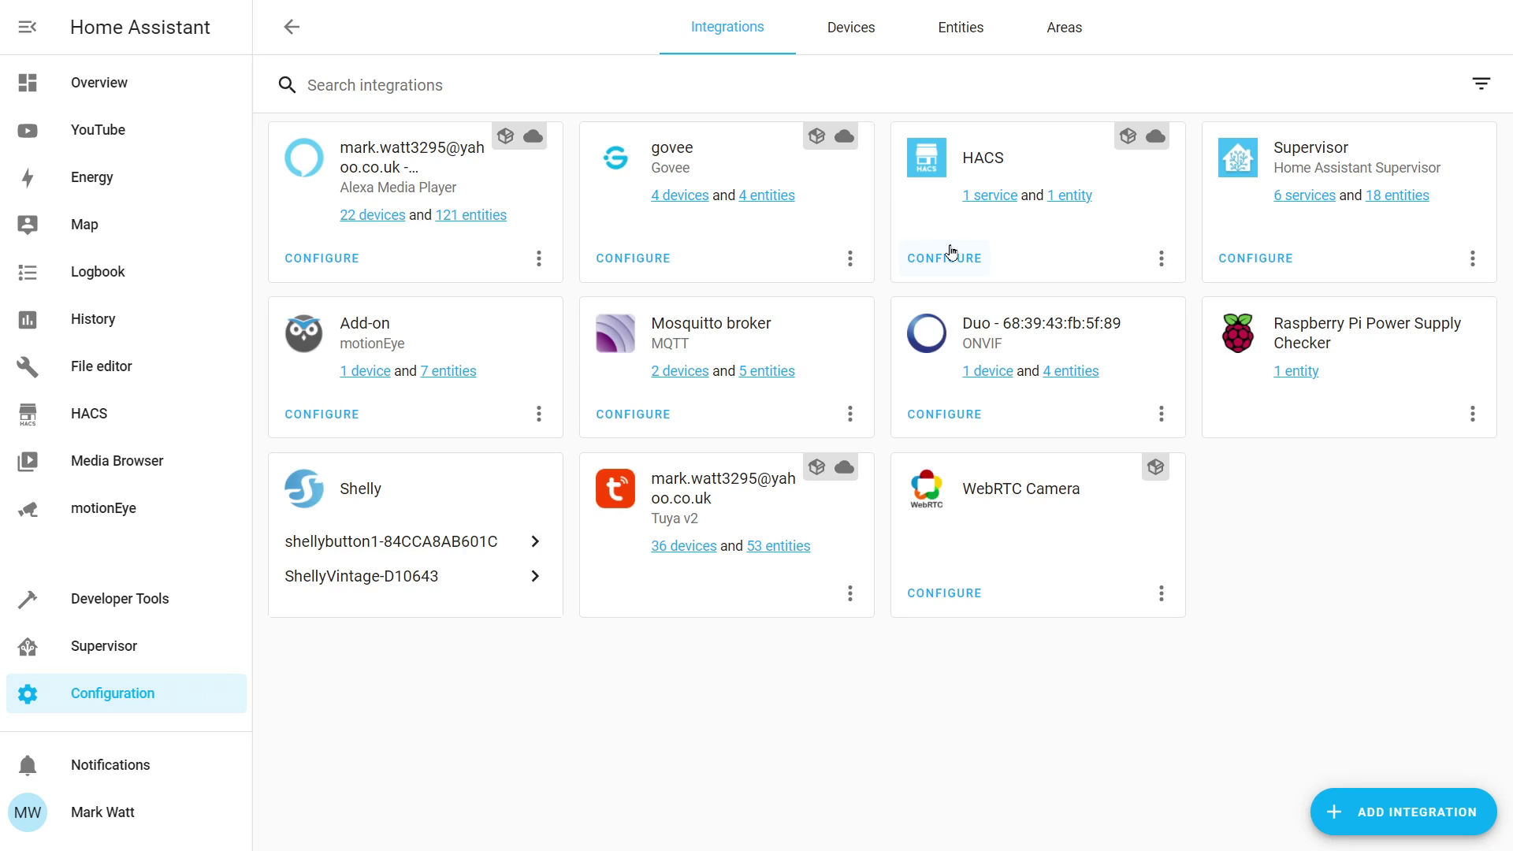
Add a Reolink IP camera integration for the E1 Zoom at host 192.168.50.212, port 80, with its login credentials
{"action": "left_click", "coordinate": [1407, 817]}
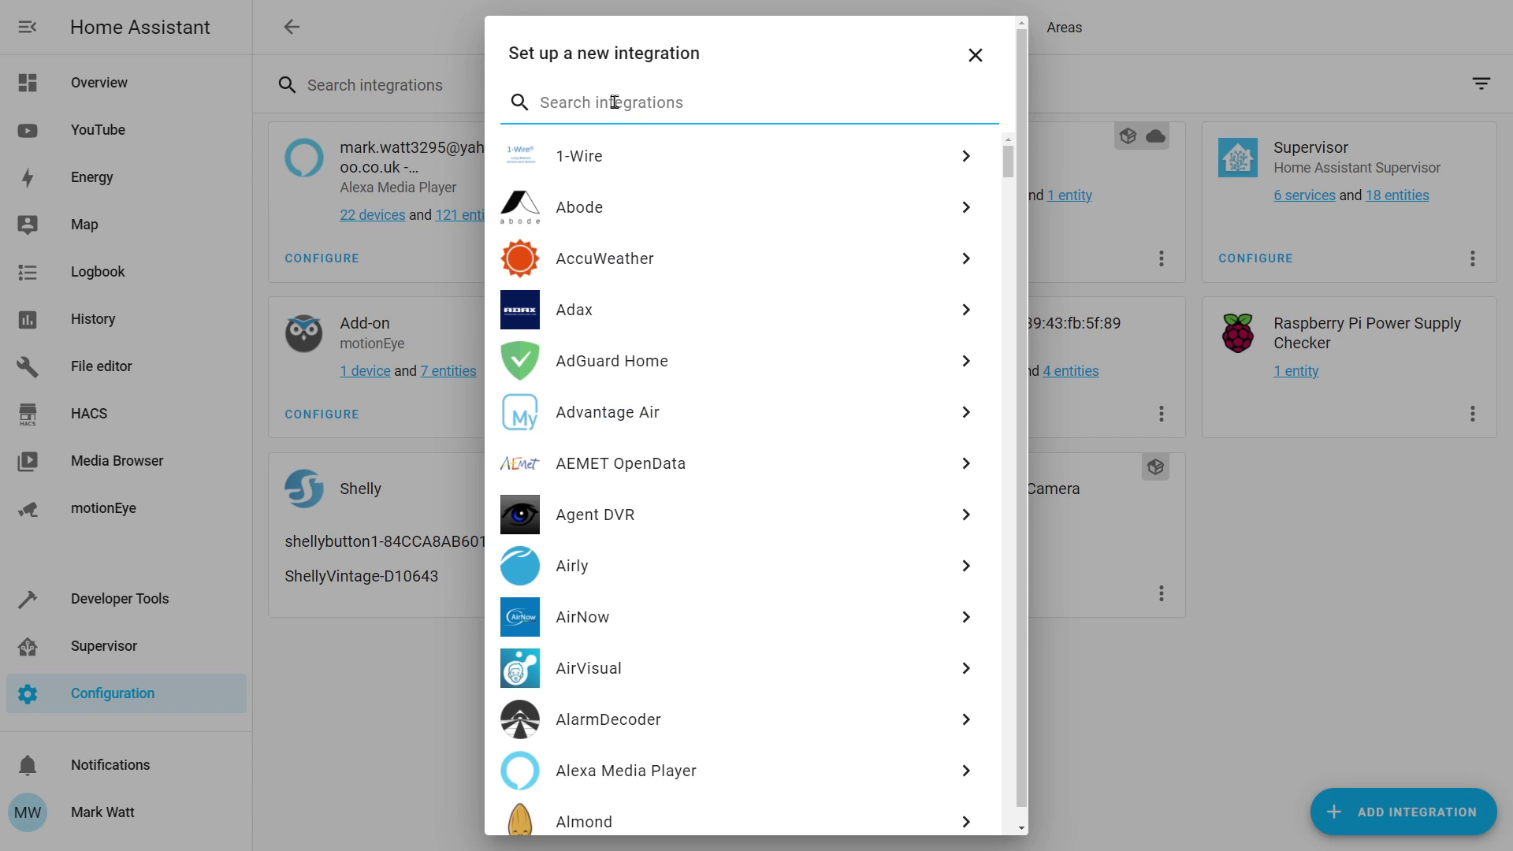
{"action": "type", "text": "reo"}
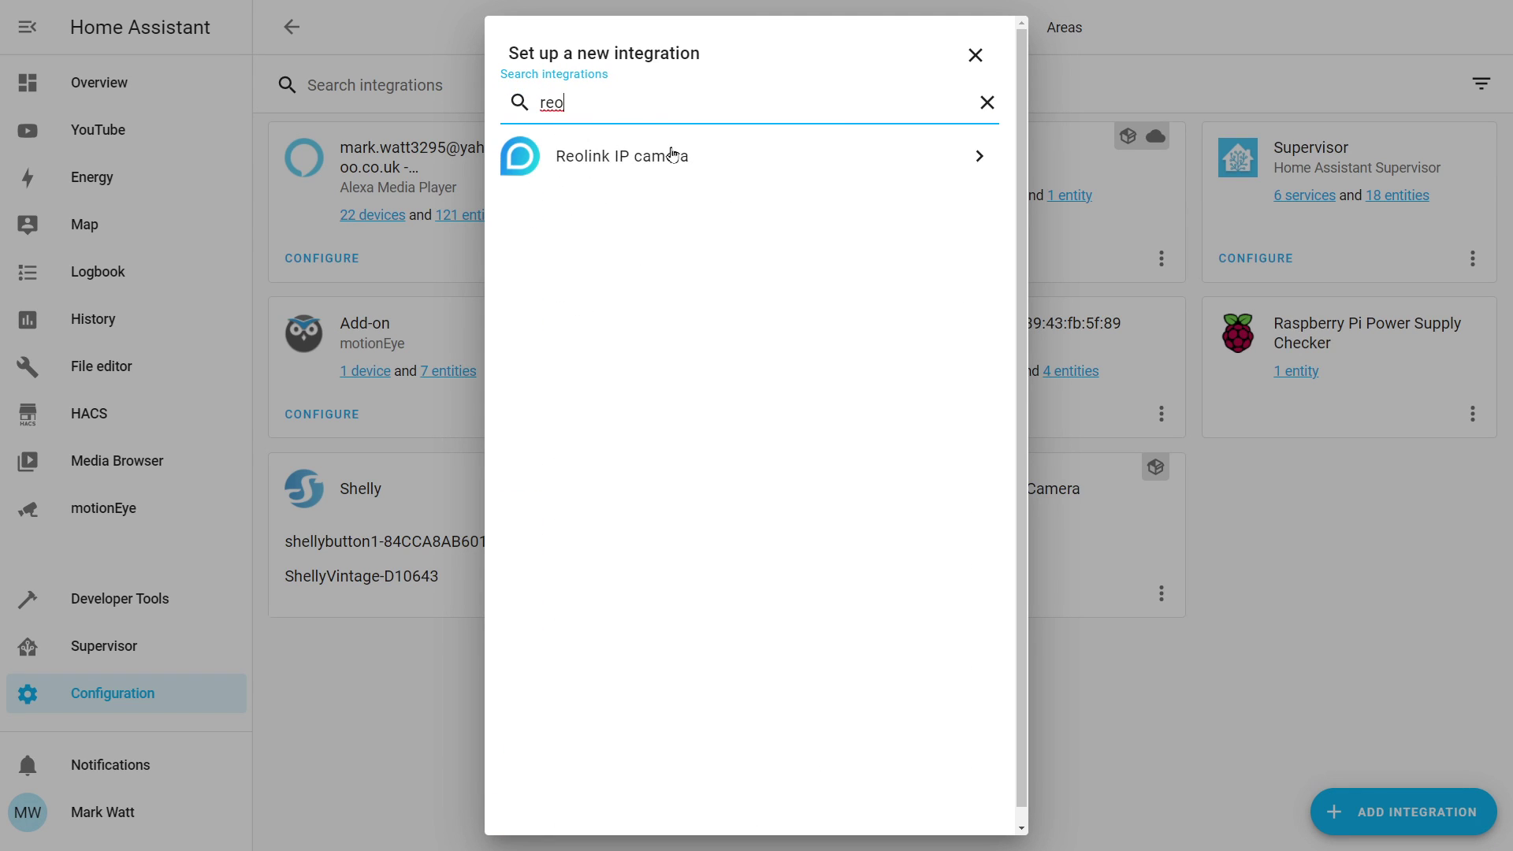
{"action": "left_click", "coordinate": [631, 161]}
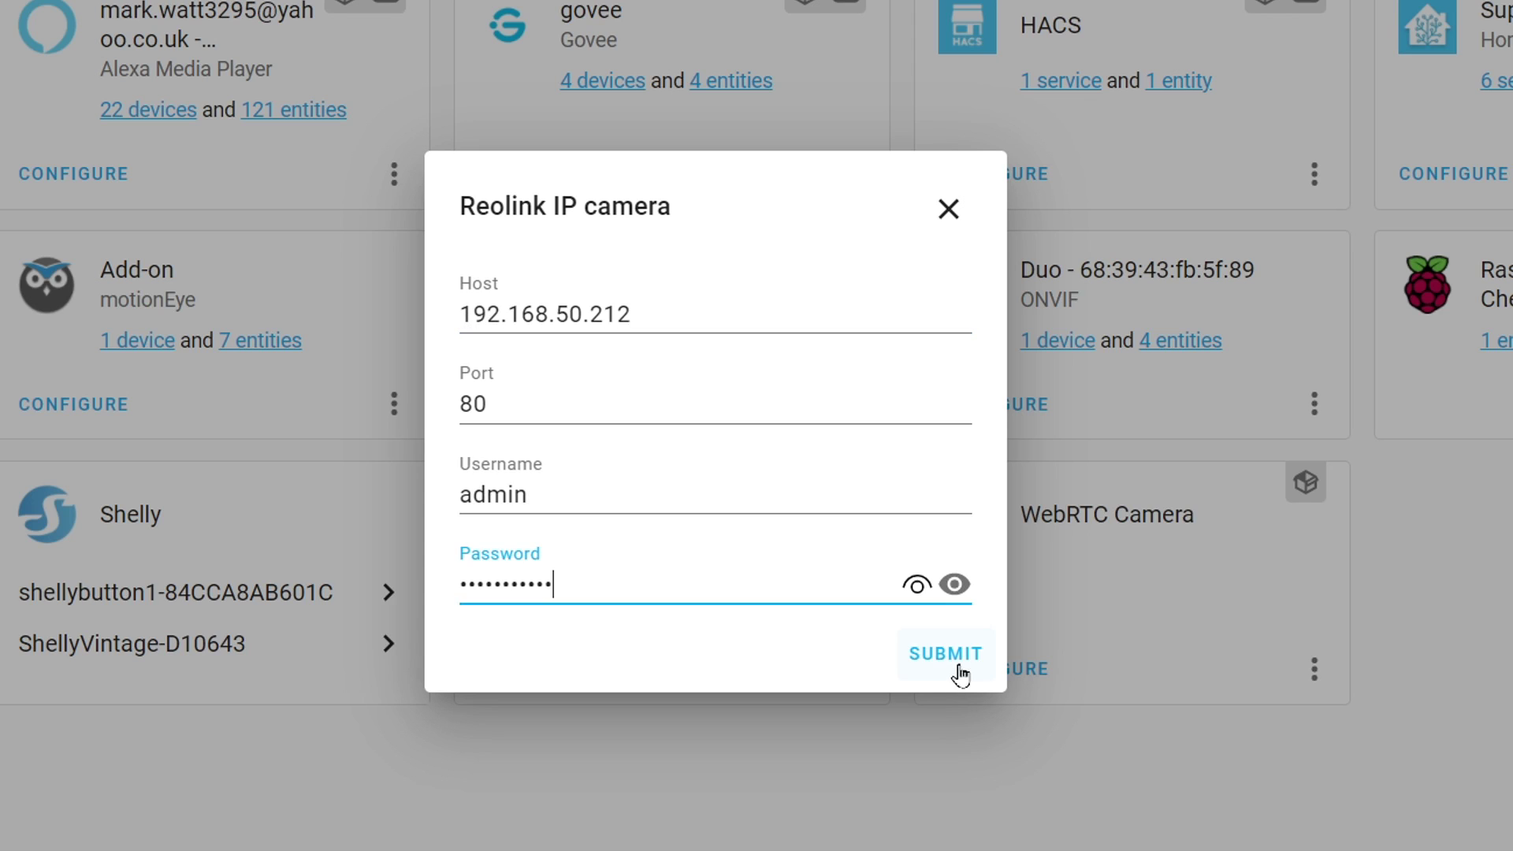
{"action": "left_click", "coordinate": [945, 666]}
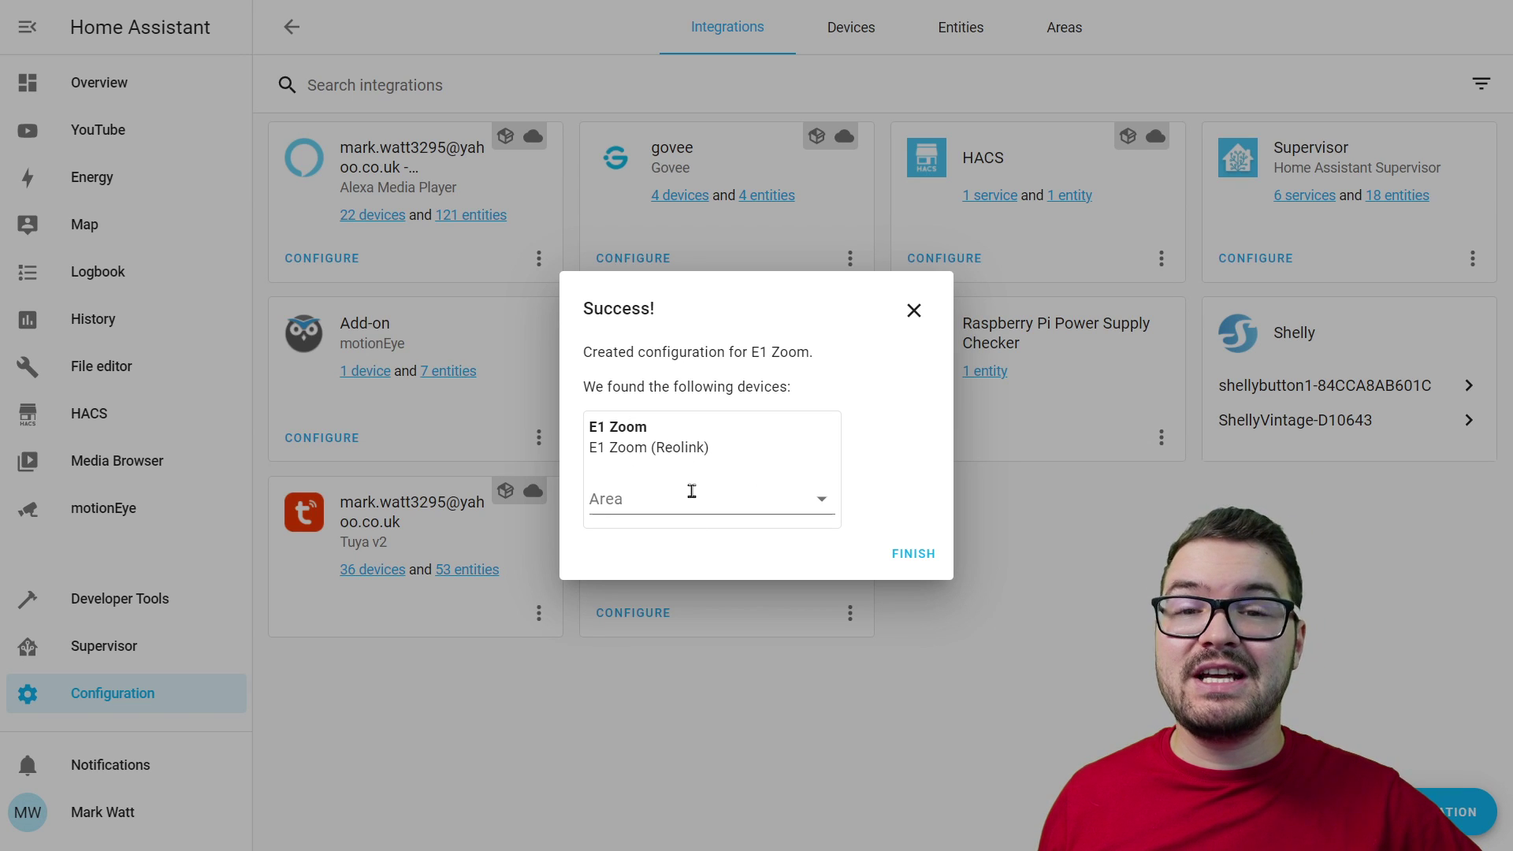
Finish the E1 Zoom setup and open its Reolink device page from the integration's device list
{"action": "left_click", "coordinate": [908, 554]}
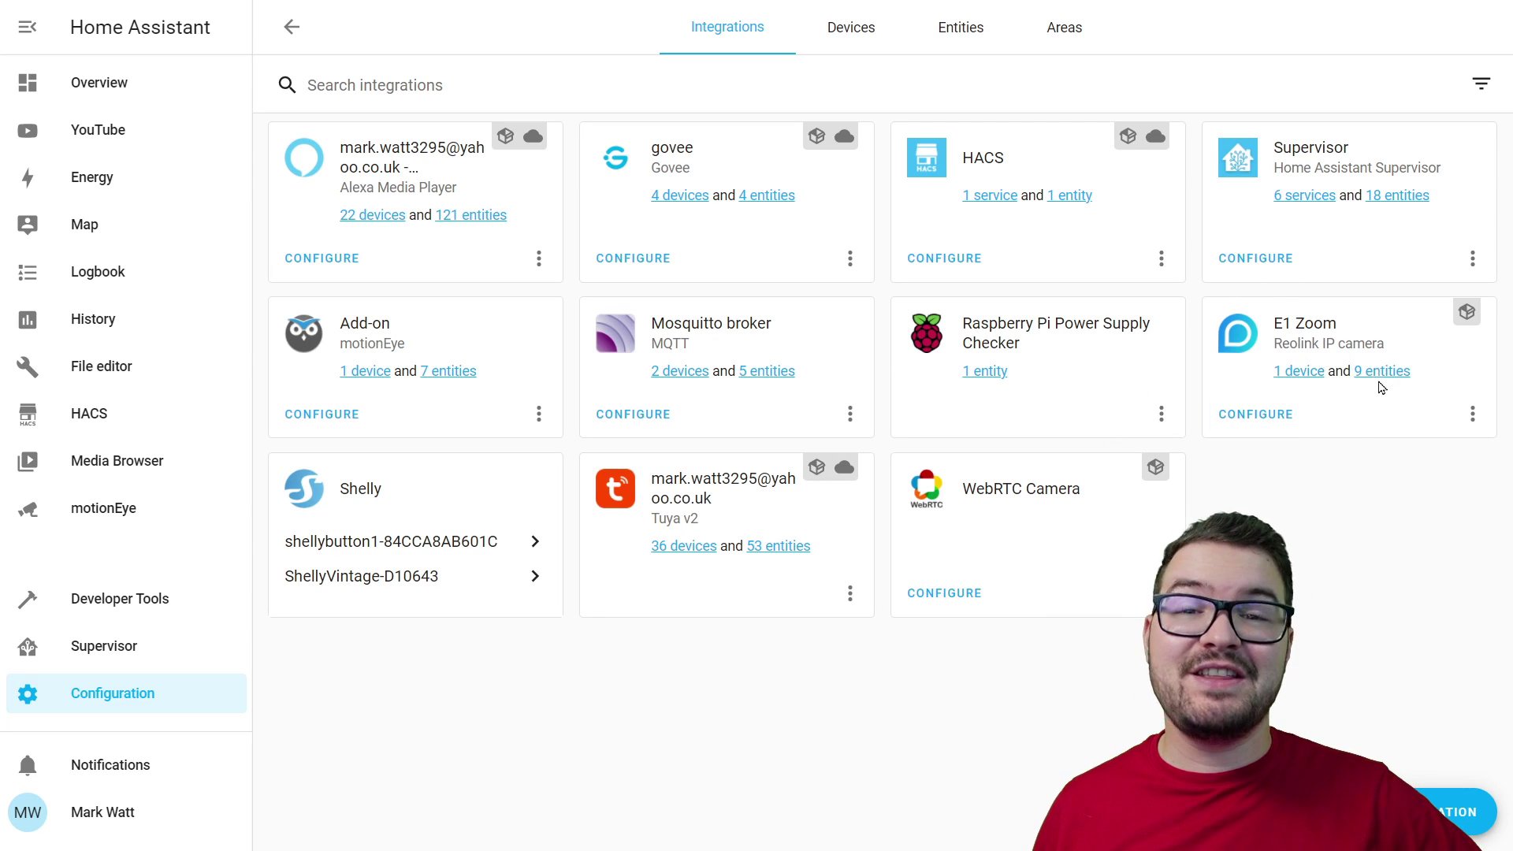
{"action": "left_click", "coordinate": [1296, 373]}
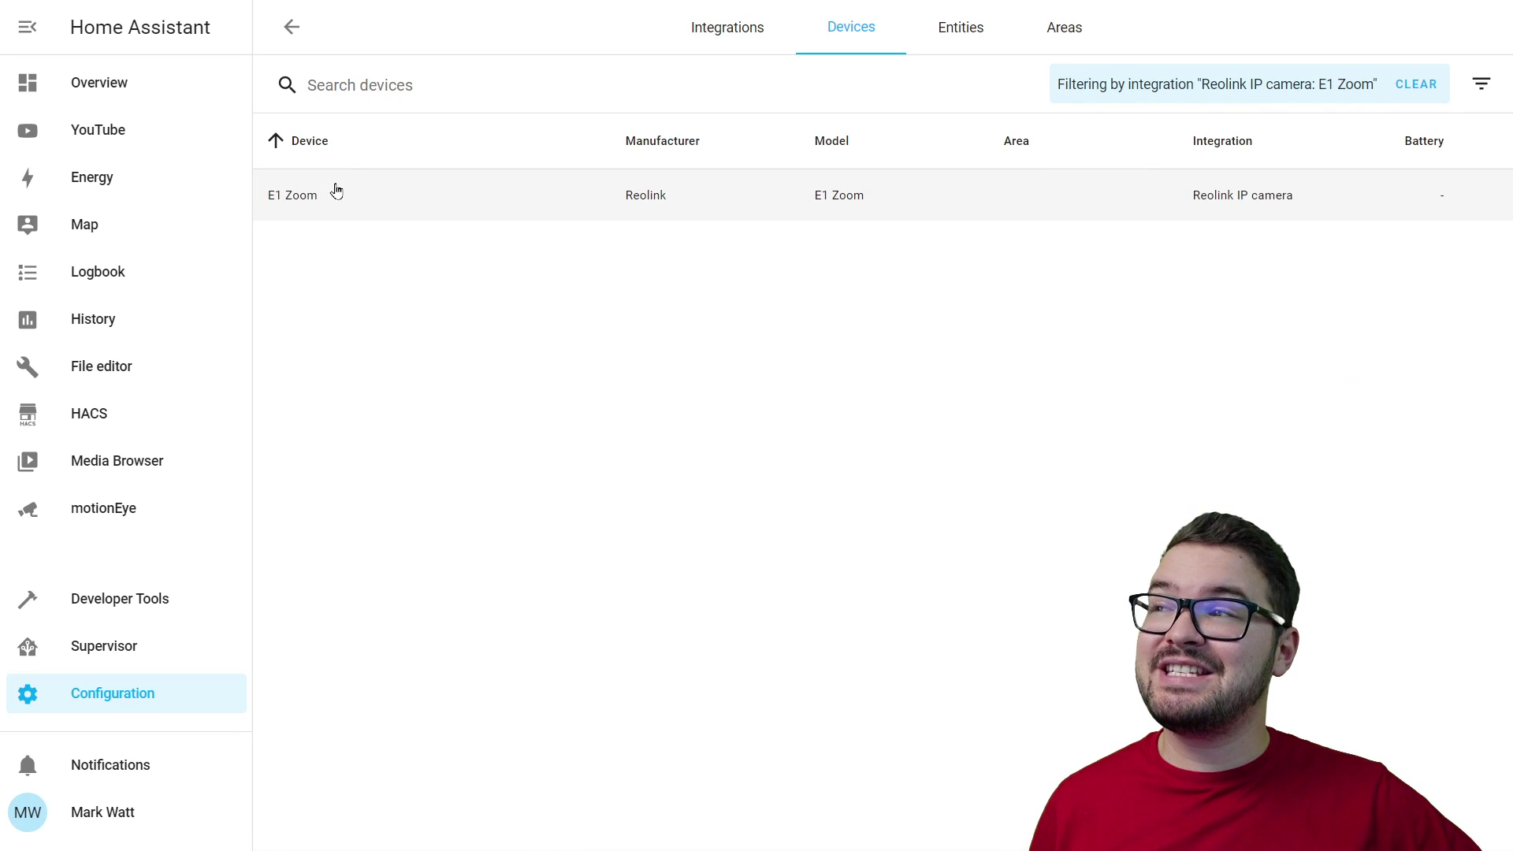
{"action": "left_click", "coordinate": [404, 203]}
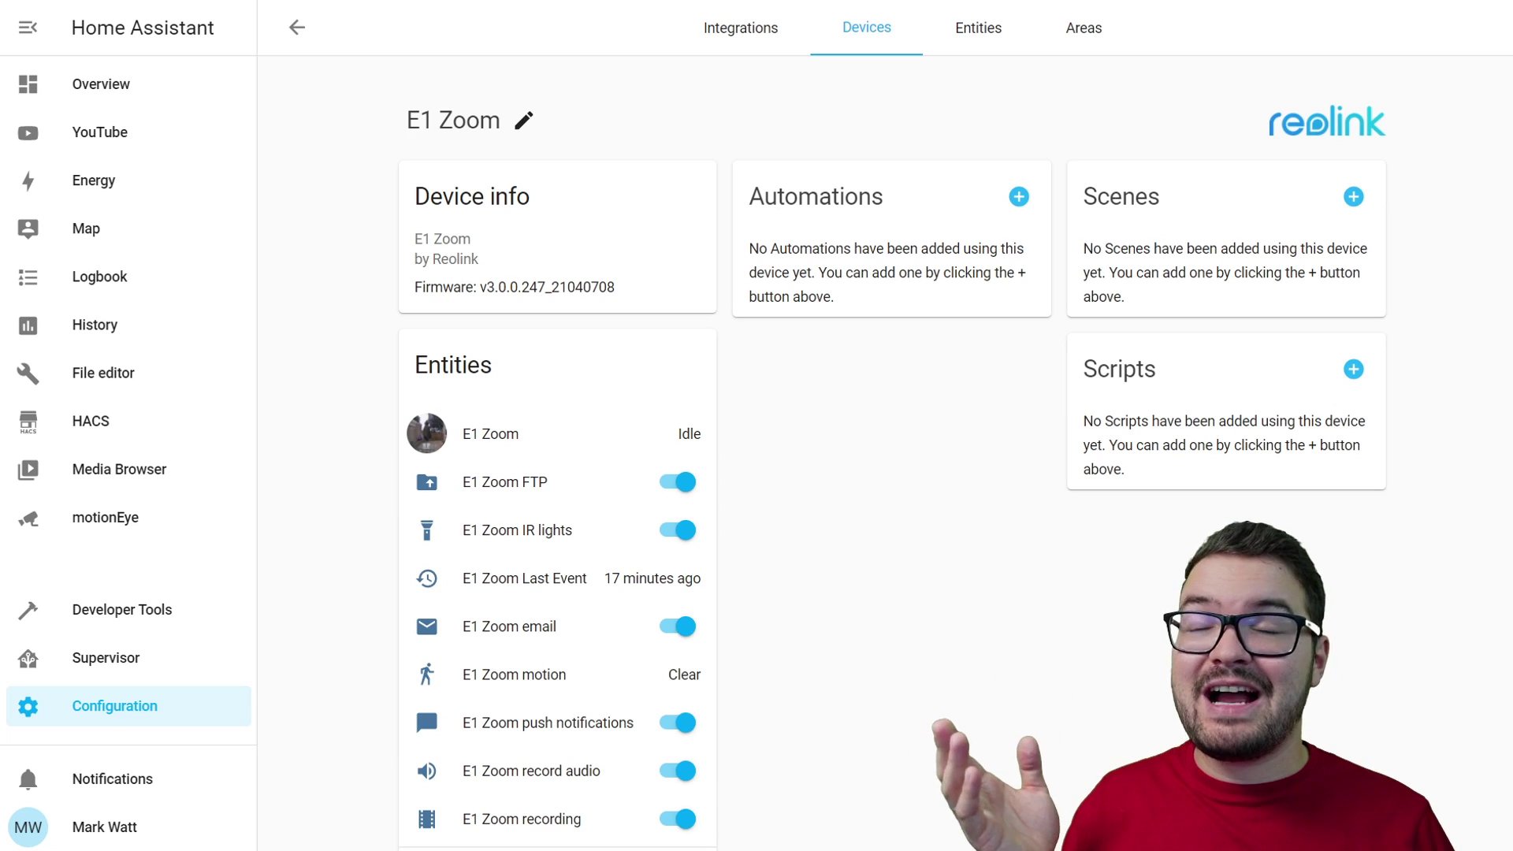